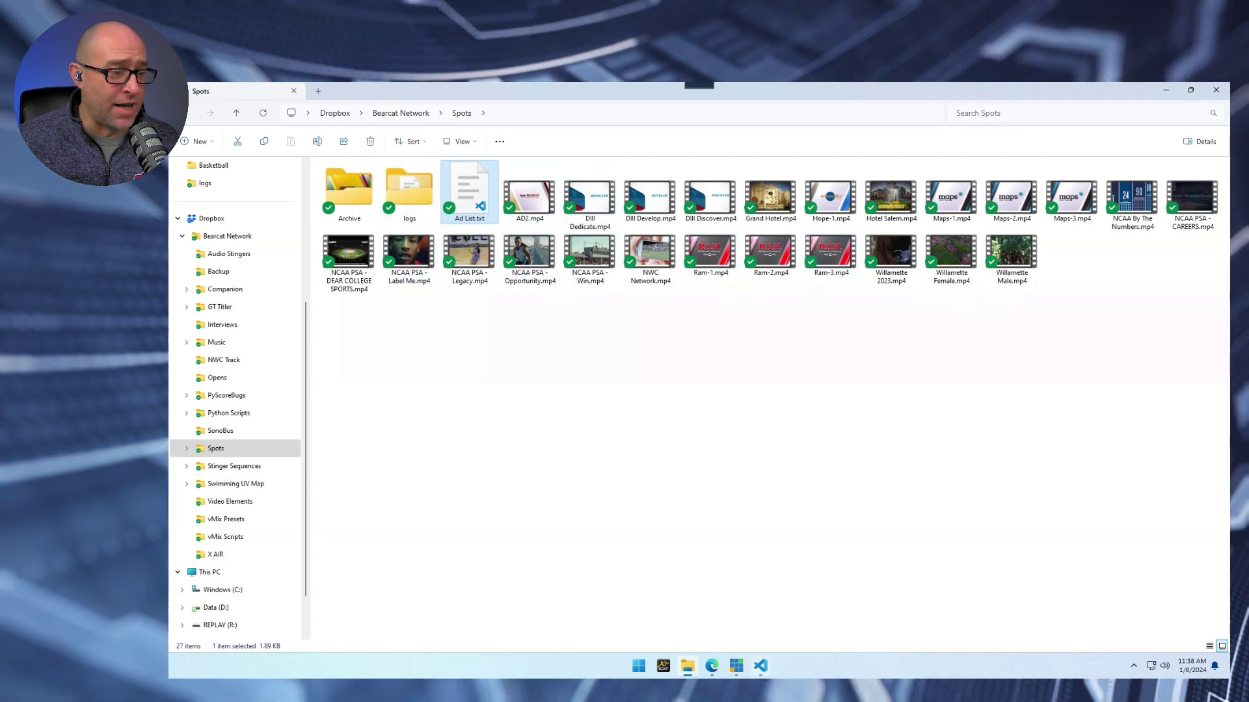
Step: Switch to Visual Studio Code and examine the first three video entries in Ad List.txt
click(761, 665)
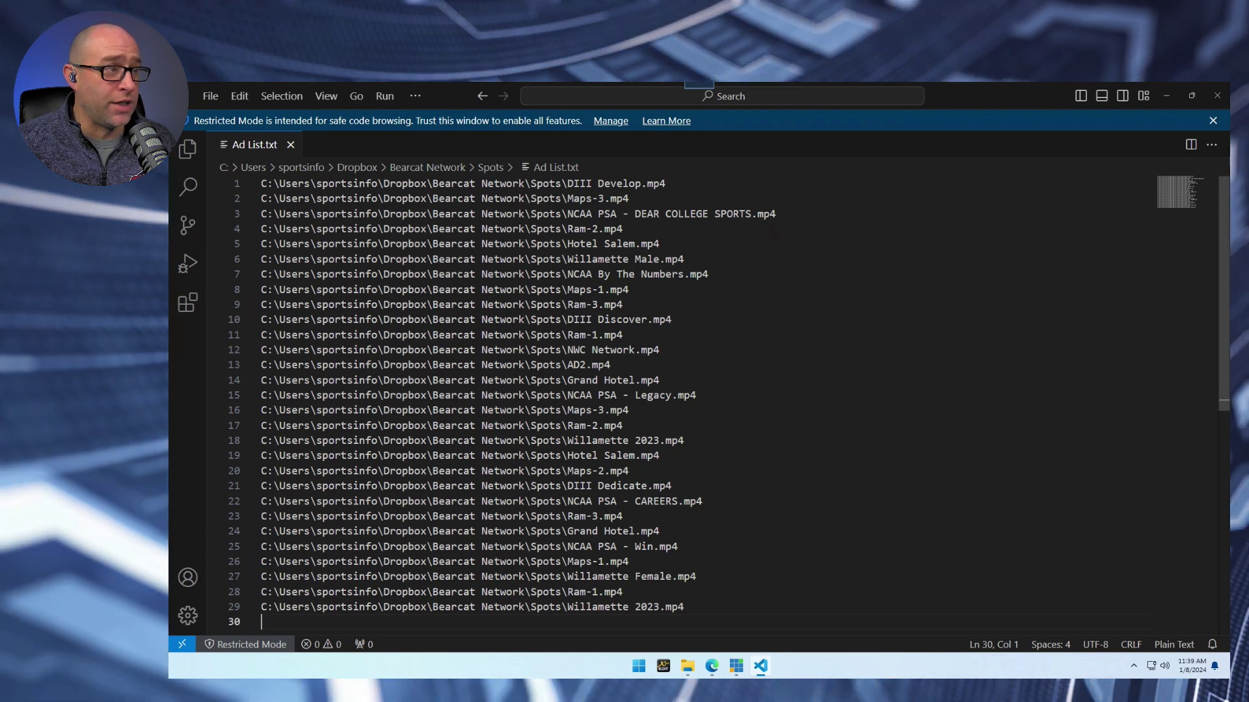
drag(579, 183, 641, 183)
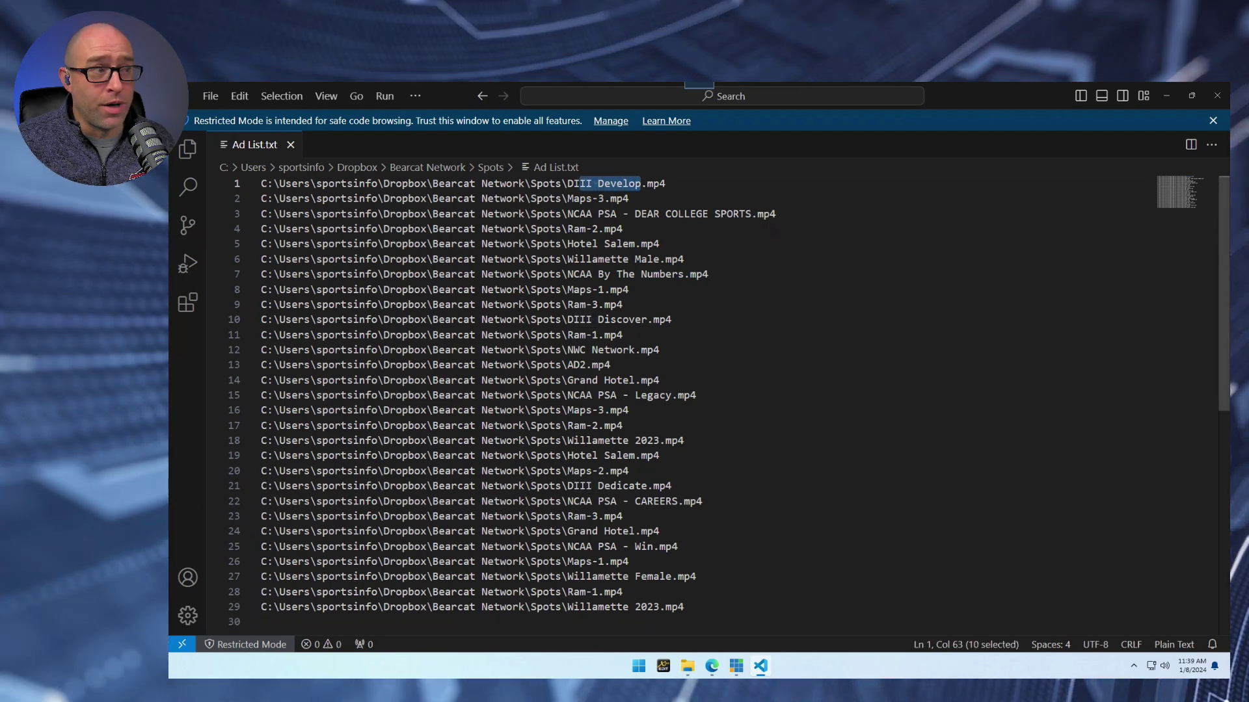
drag(574, 198, 592, 198)
drag(677, 214, 697, 214)
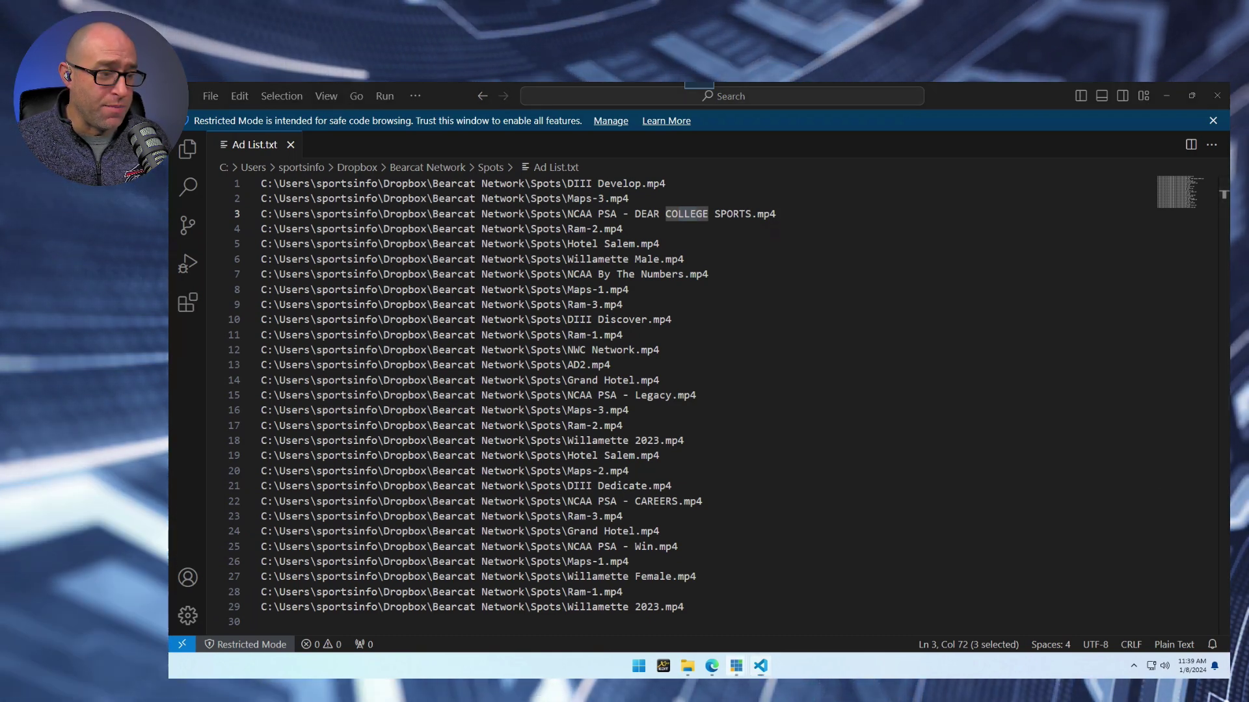
Step: Switch to vMix and load input 10, the Ad playlist, into the preview
mouse_move(736, 665)
click(659, 611)
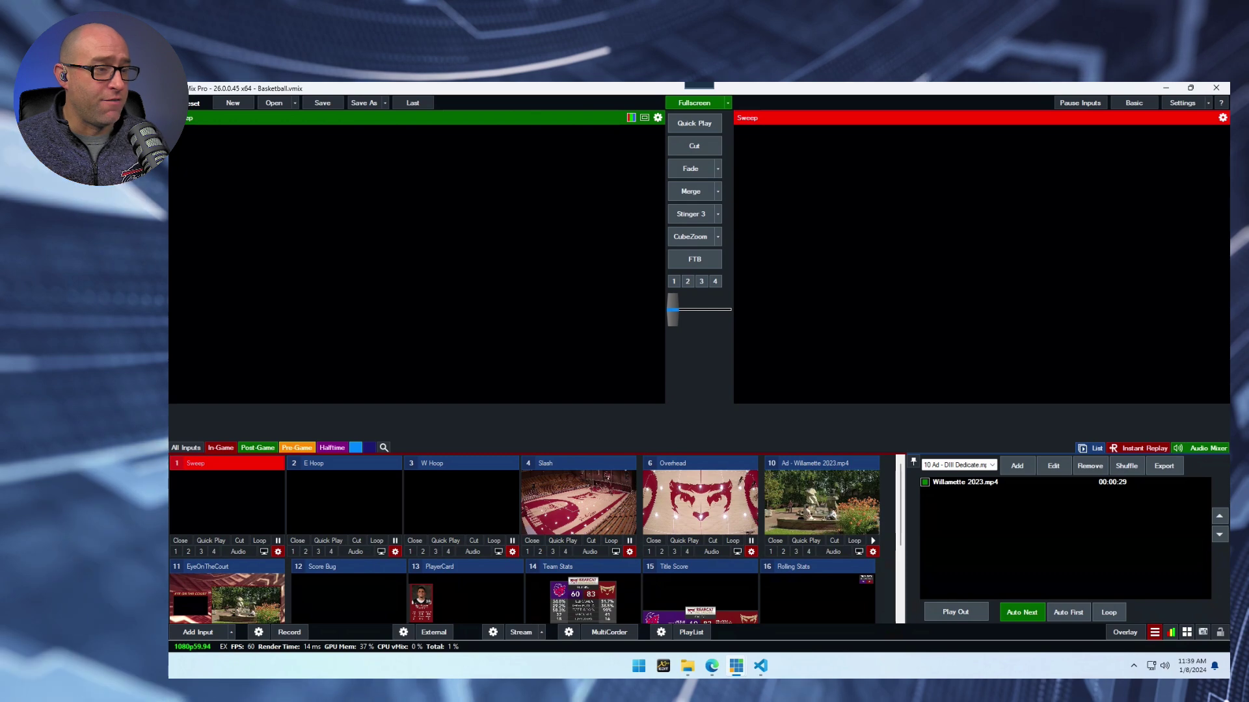
click(820, 503)
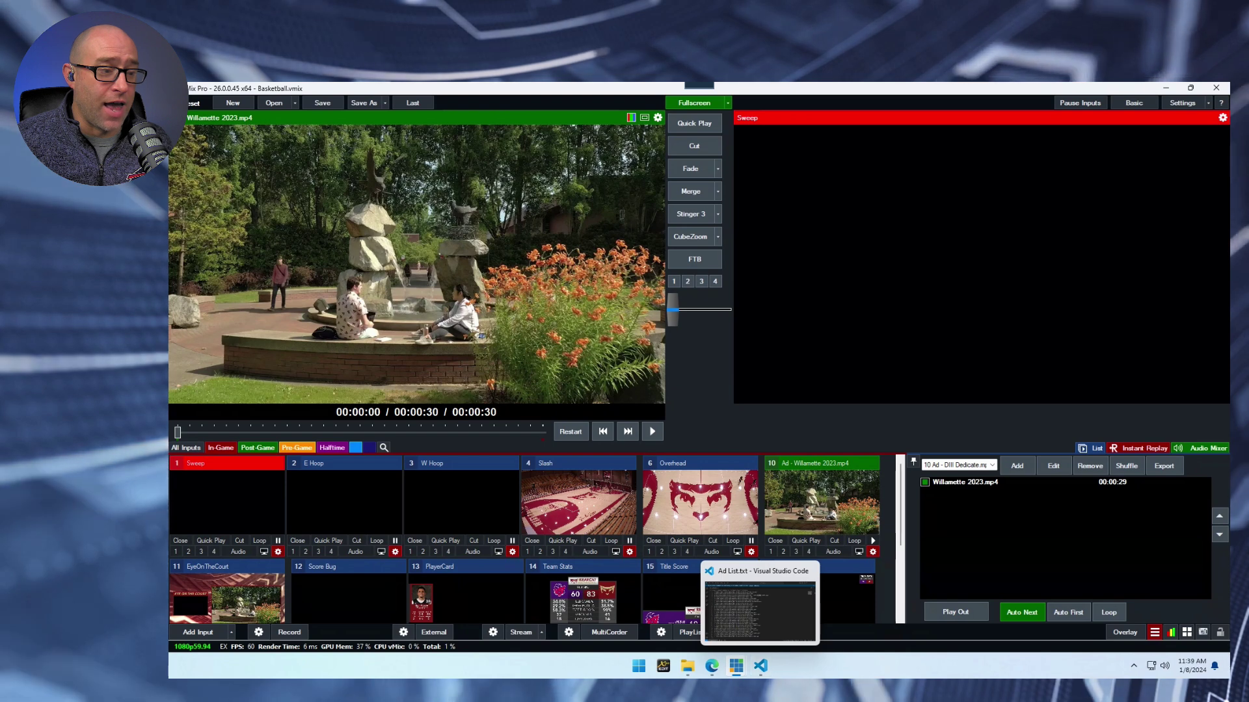
Step: Switch back to Visual Studio Code and check the order of the spots in Ad List.txt
mouse_move(736, 665)
click(748, 610)
click(760, 666)
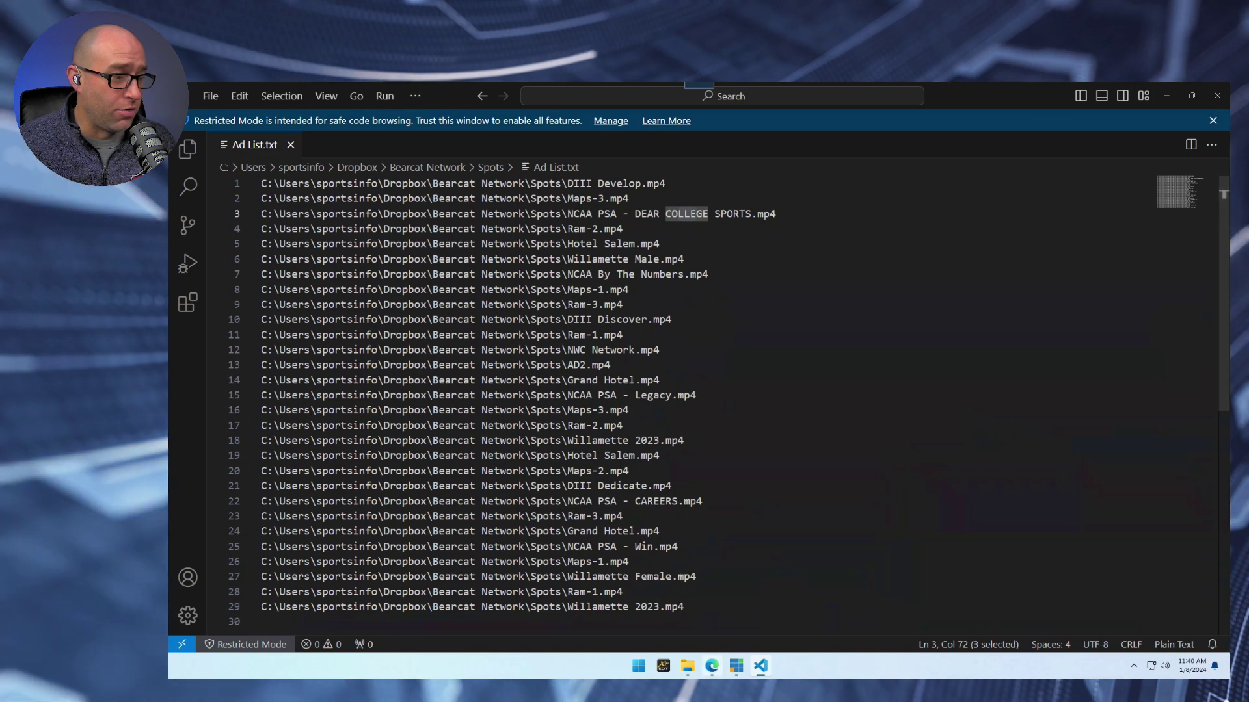
Step: Switch to vMix and cut the Willamette 2023.mp4 ad to the program output, followed by DIII Develop.mp4
click(736, 666)
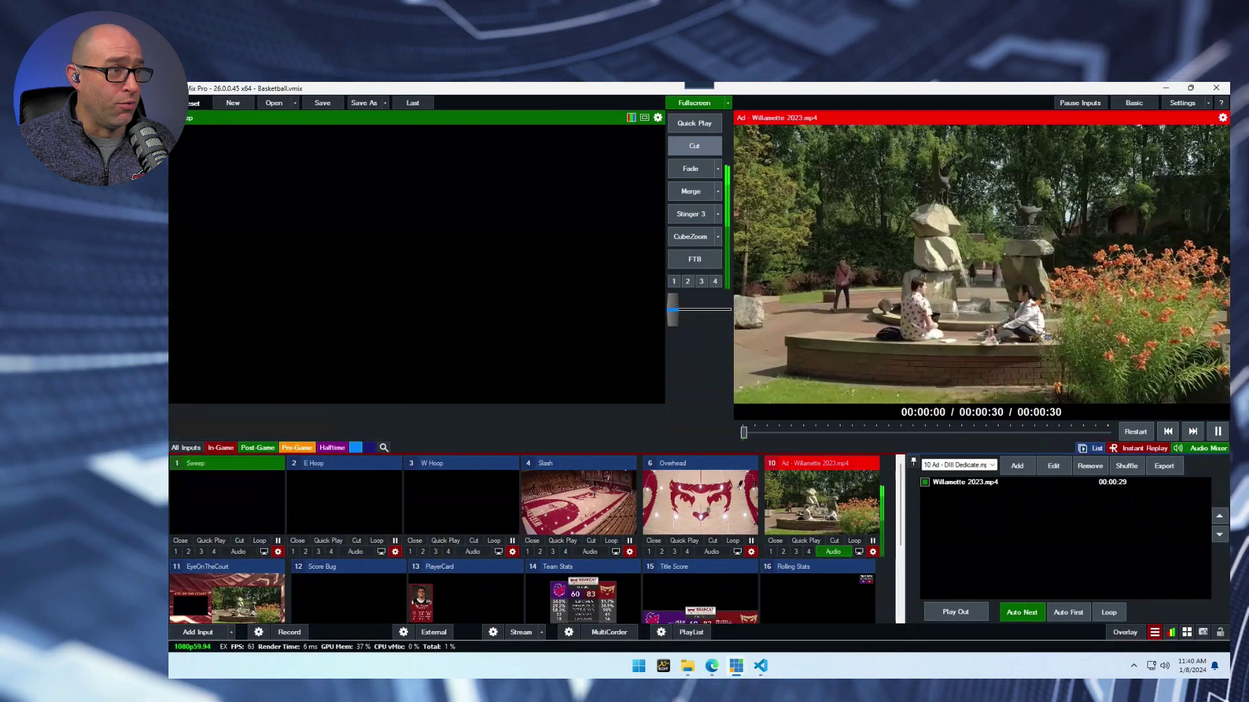
click(694, 146)
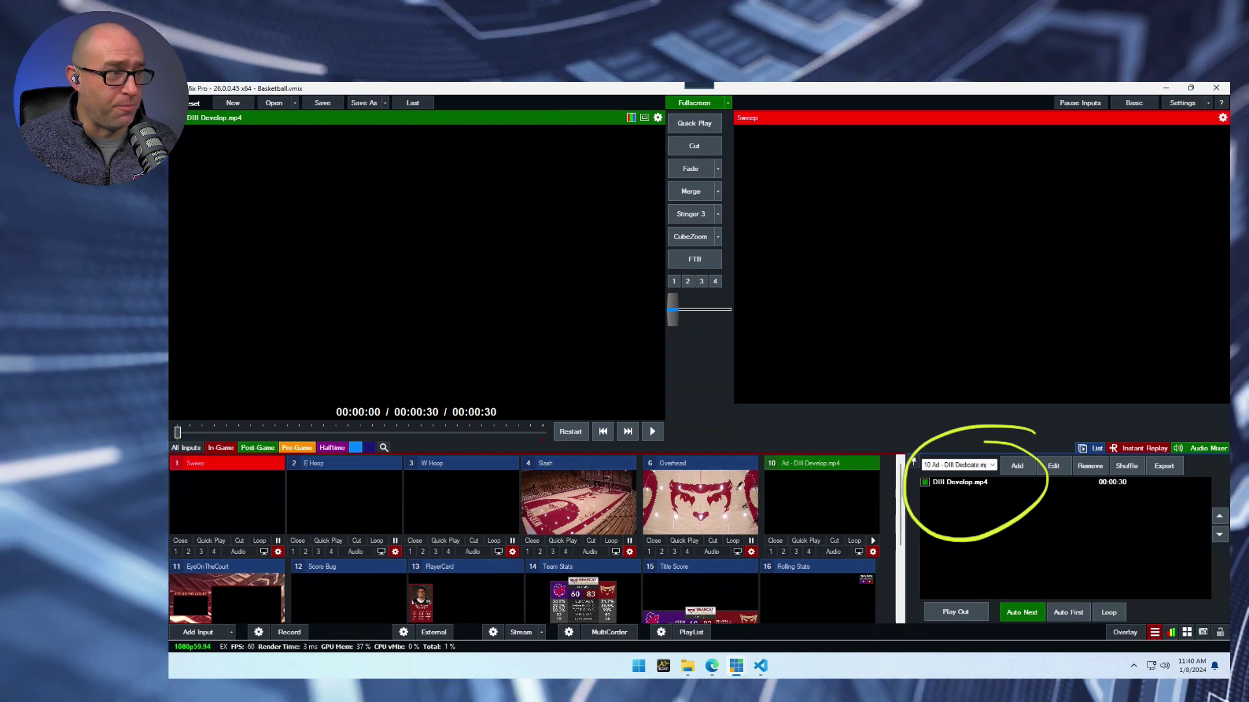
click(694, 146)
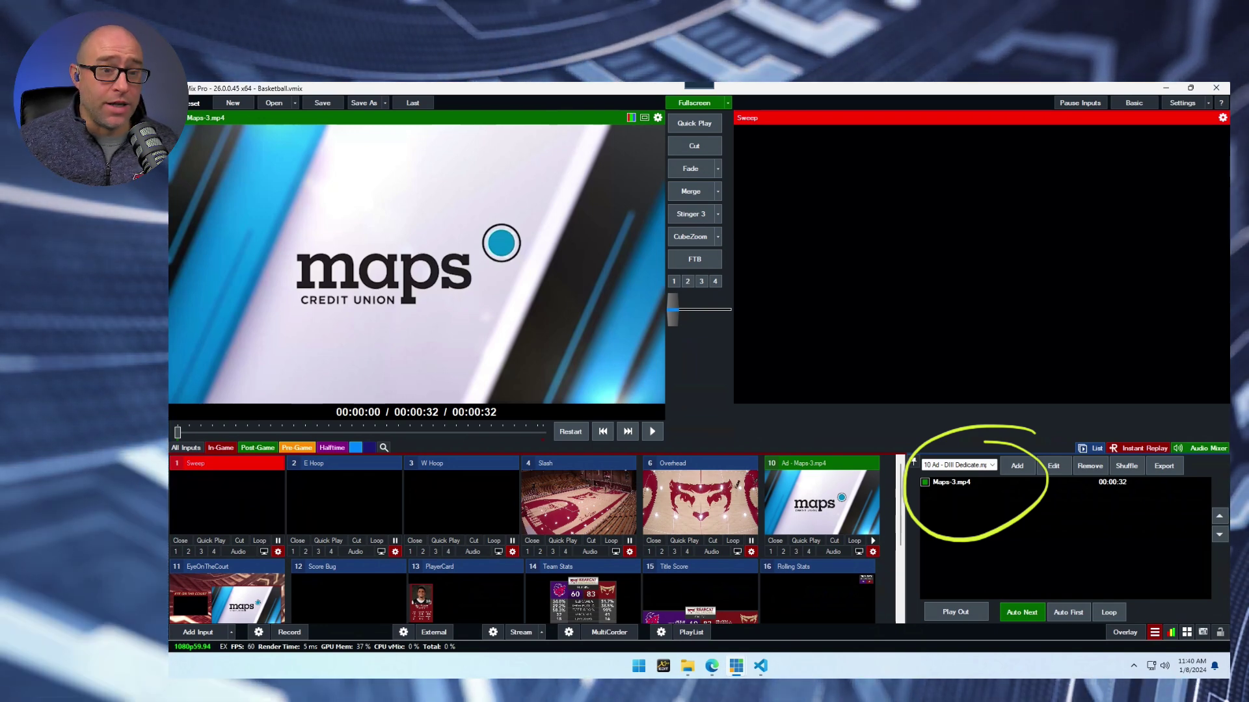
Step: Cut the Maps-3.mp4 ad to the program output, preview the Ad input, and skip playback to near the clip's end
click(694, 146)
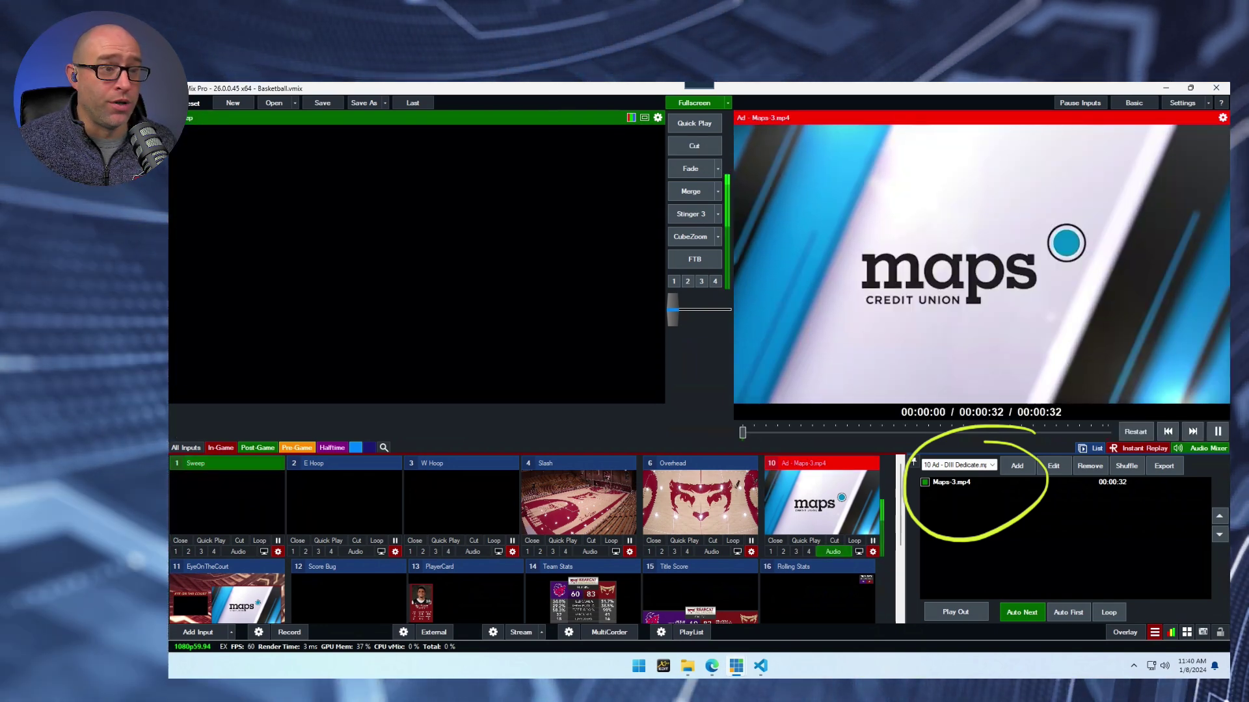
click(821, 503)
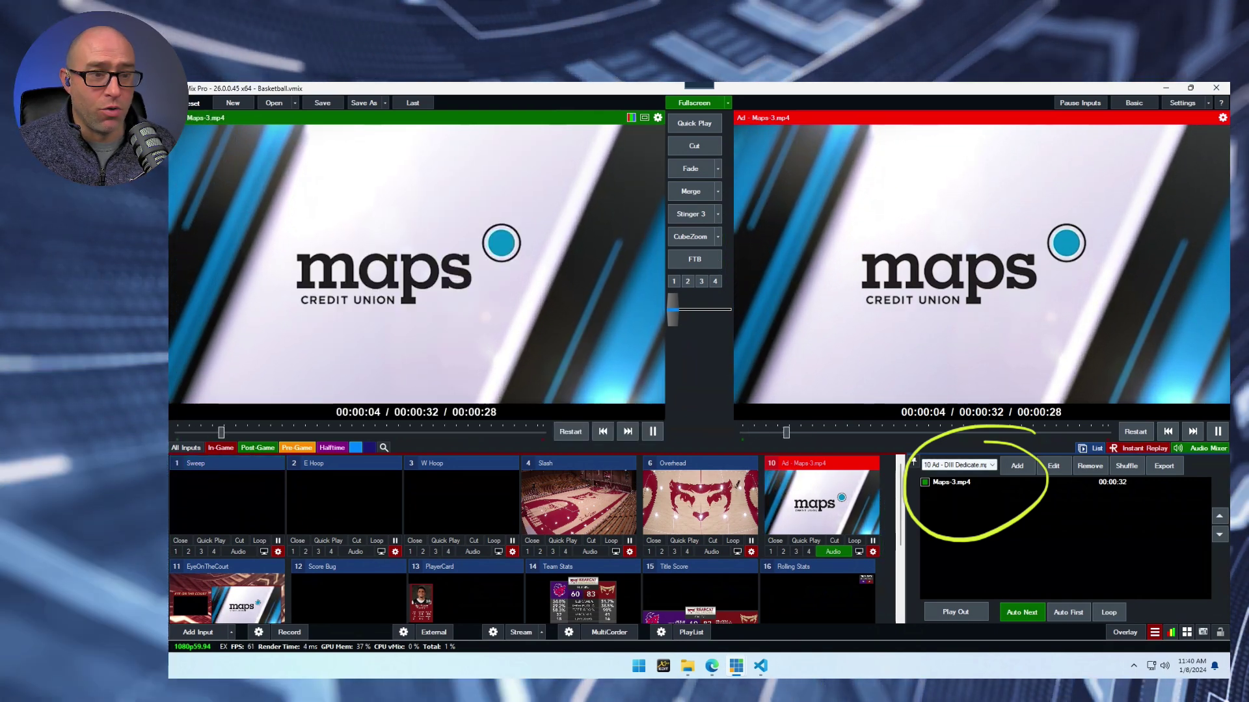
click(1094, 432)
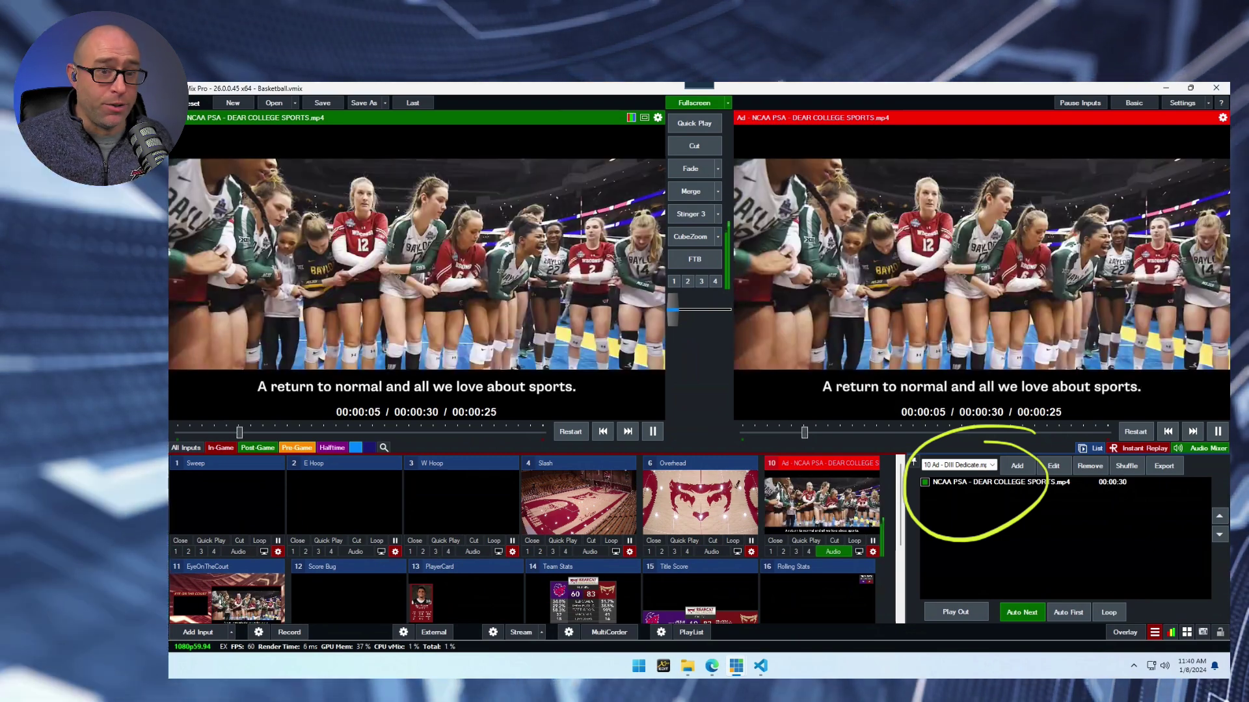
Step: Switch to Visual Studio Code and examine the DEAR COLLEGE SPORTS and Maps-3 entries at the end of Ad List.txt
mouse_move(712, 665)
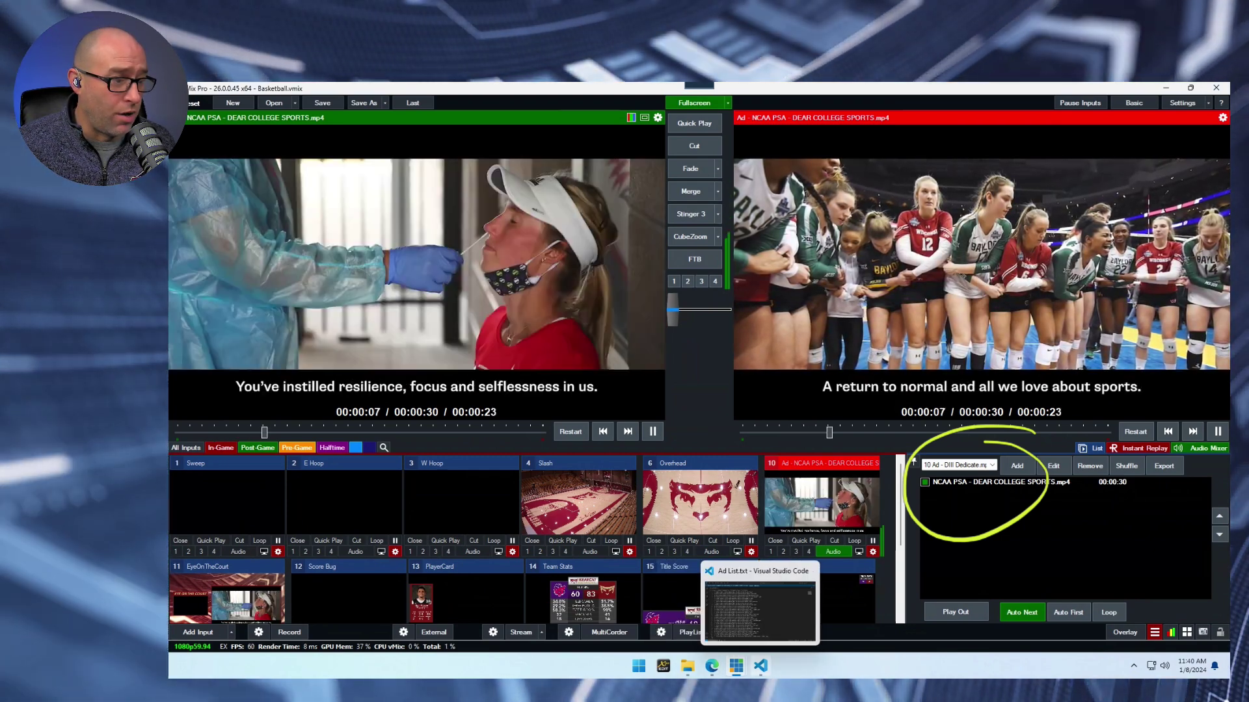
click(760, 665)
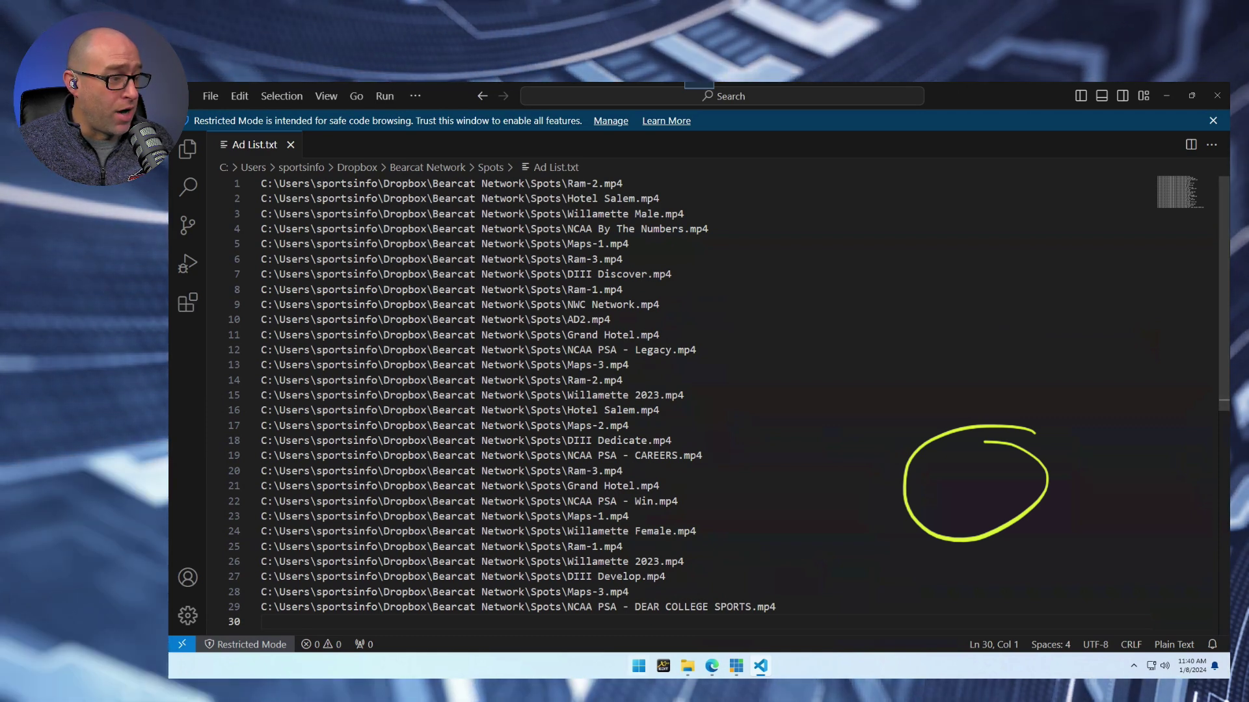
drag(592, 607, 660, 608)
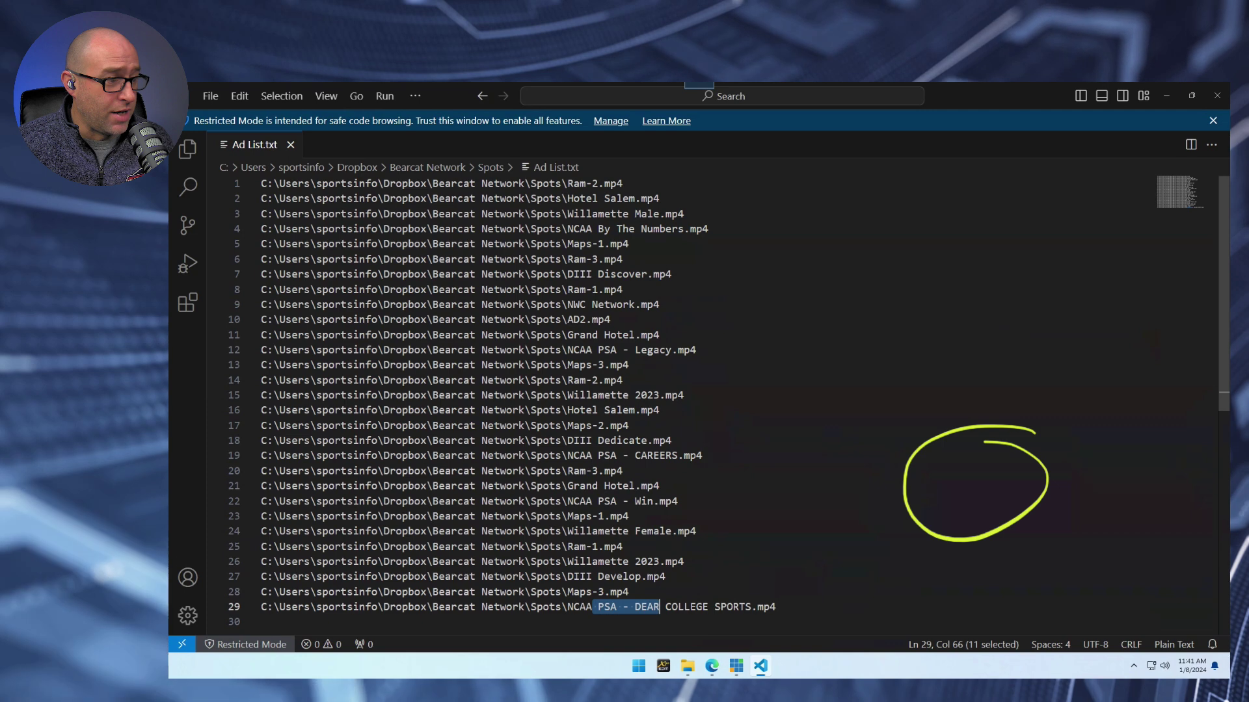
drag(567, 592, 579, 592)
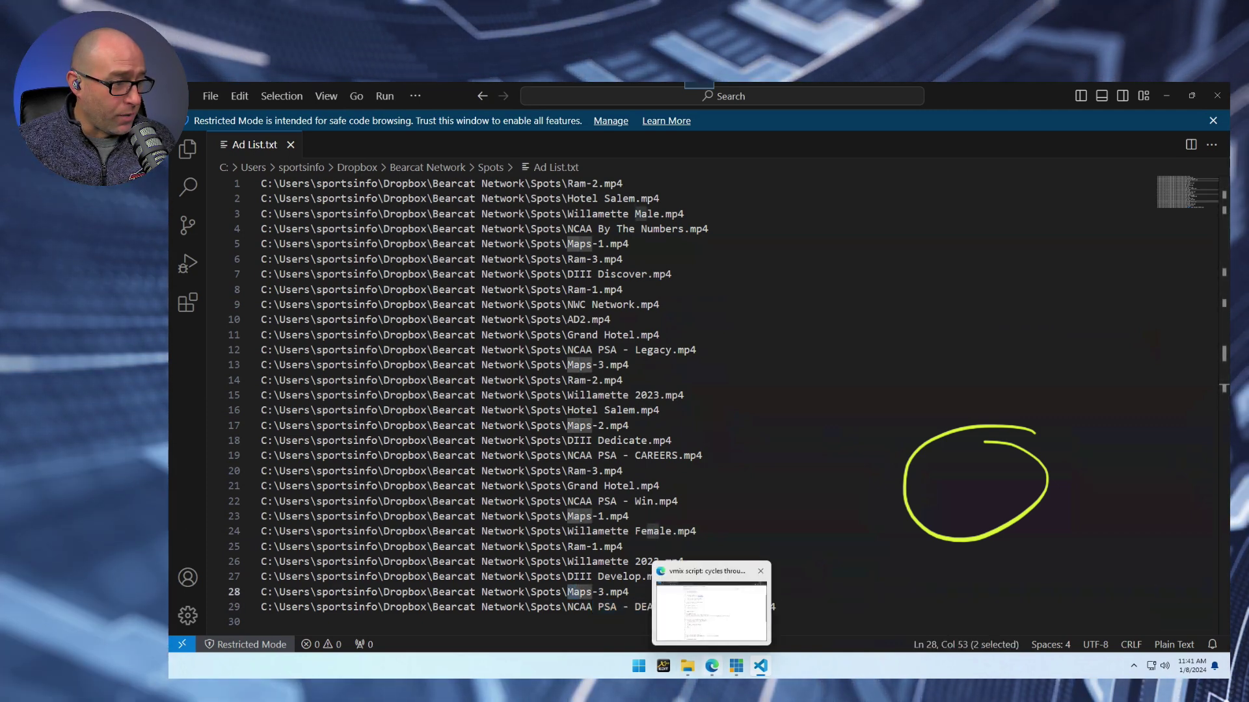
Step: Switch to vMix and put input 1, Sweep, in the preview while the ad plays
mouse_move(735, 665)
click(661, 612)
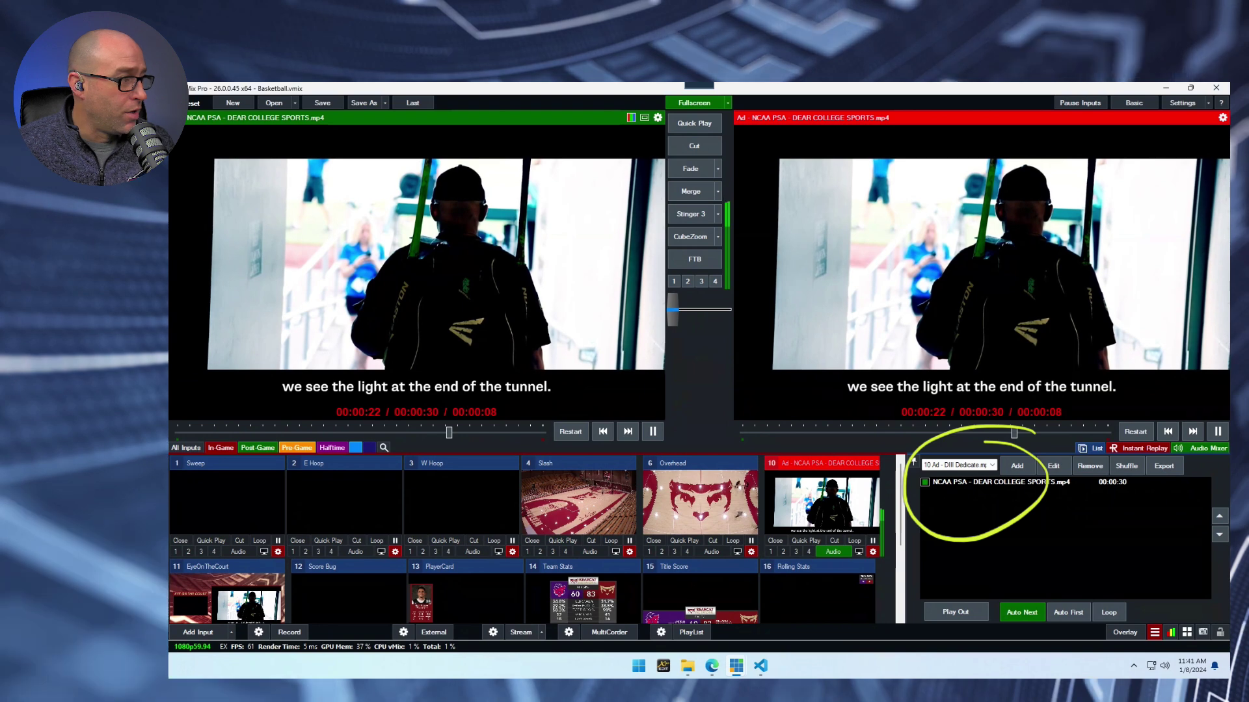
click(227, 502)
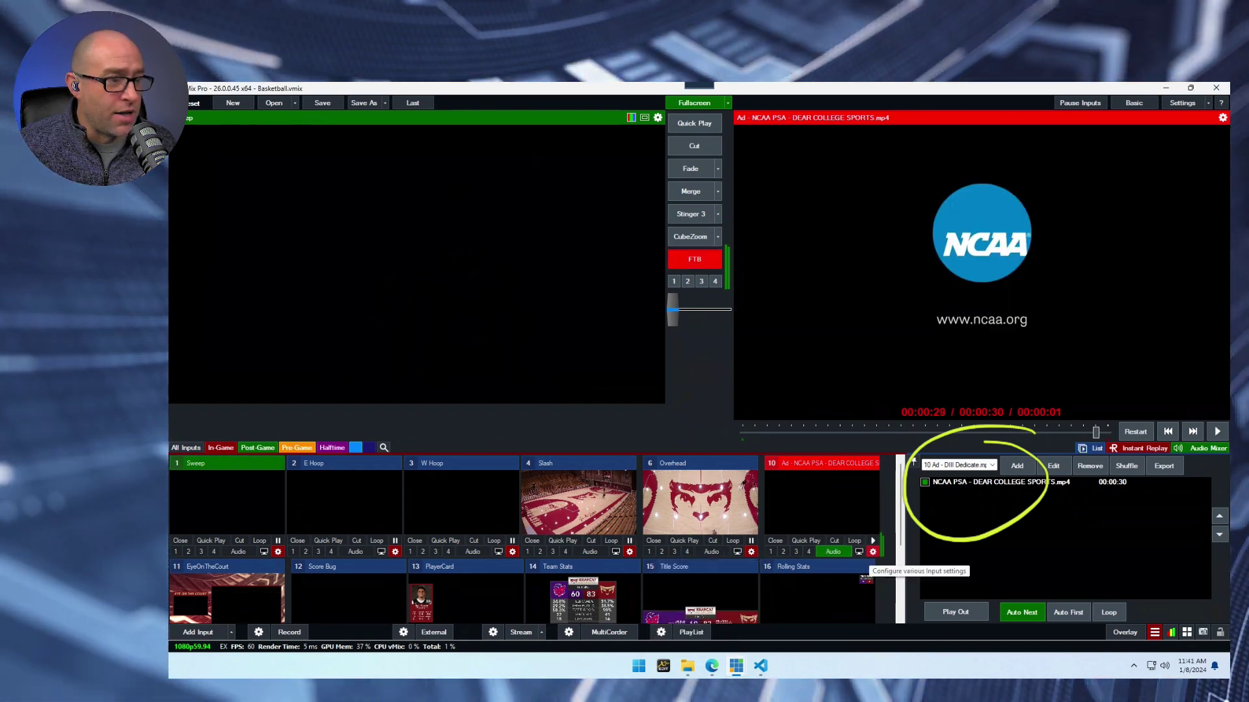
Step: Review the triggers in the Ad input's settings and close the settings window
click(873, 552)
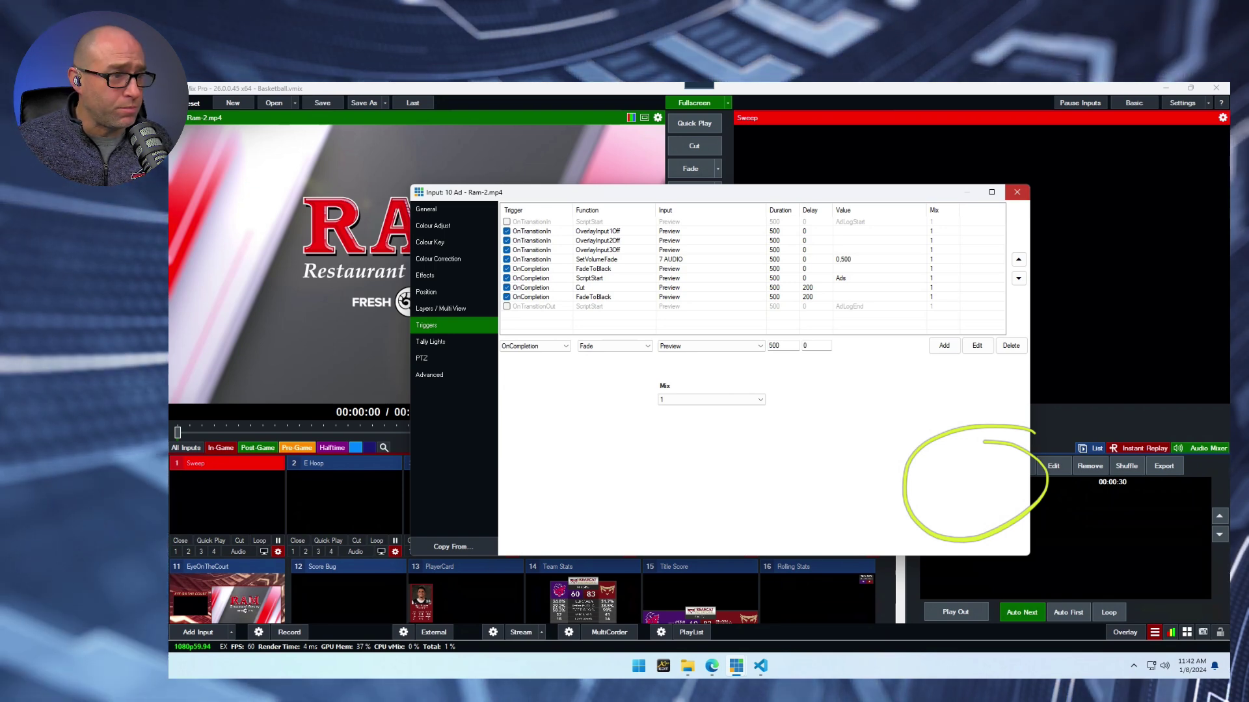
click(1017, 193)
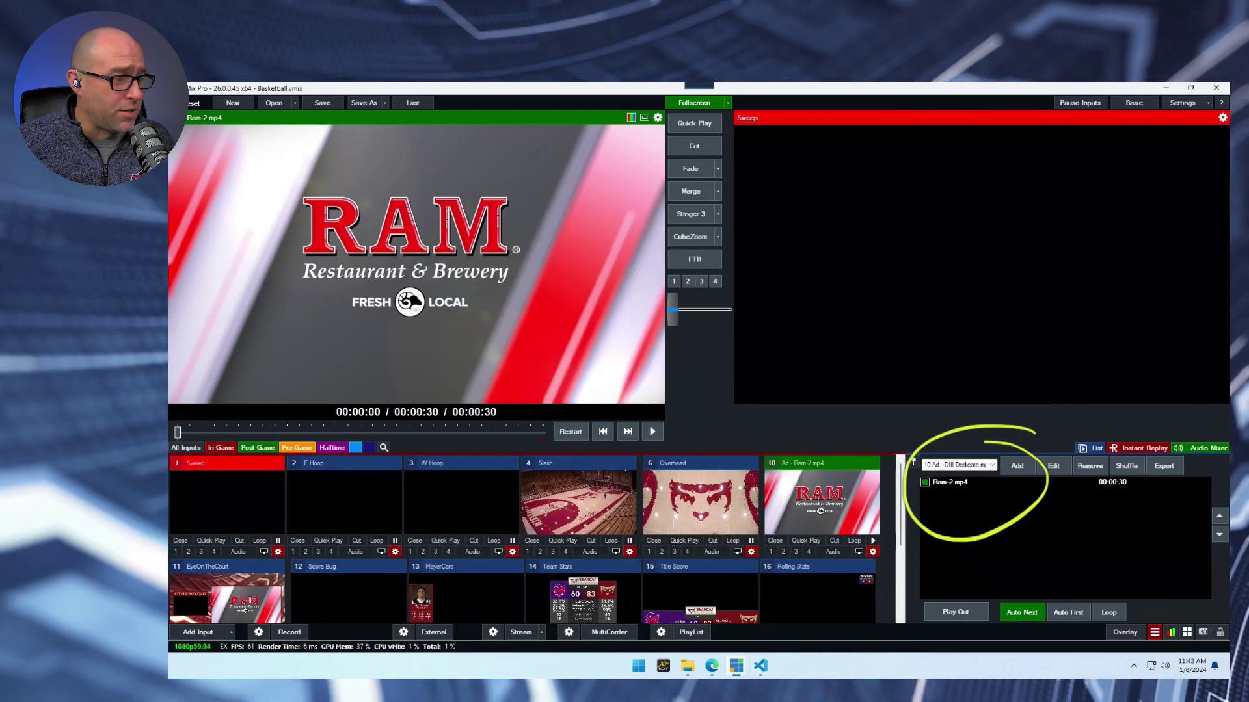
Step: Switch to the browser and look through the whole VmixAdsPlaylist.vb script on the GitHub gist page
mouse_move(712, 666)
click(710, 608)
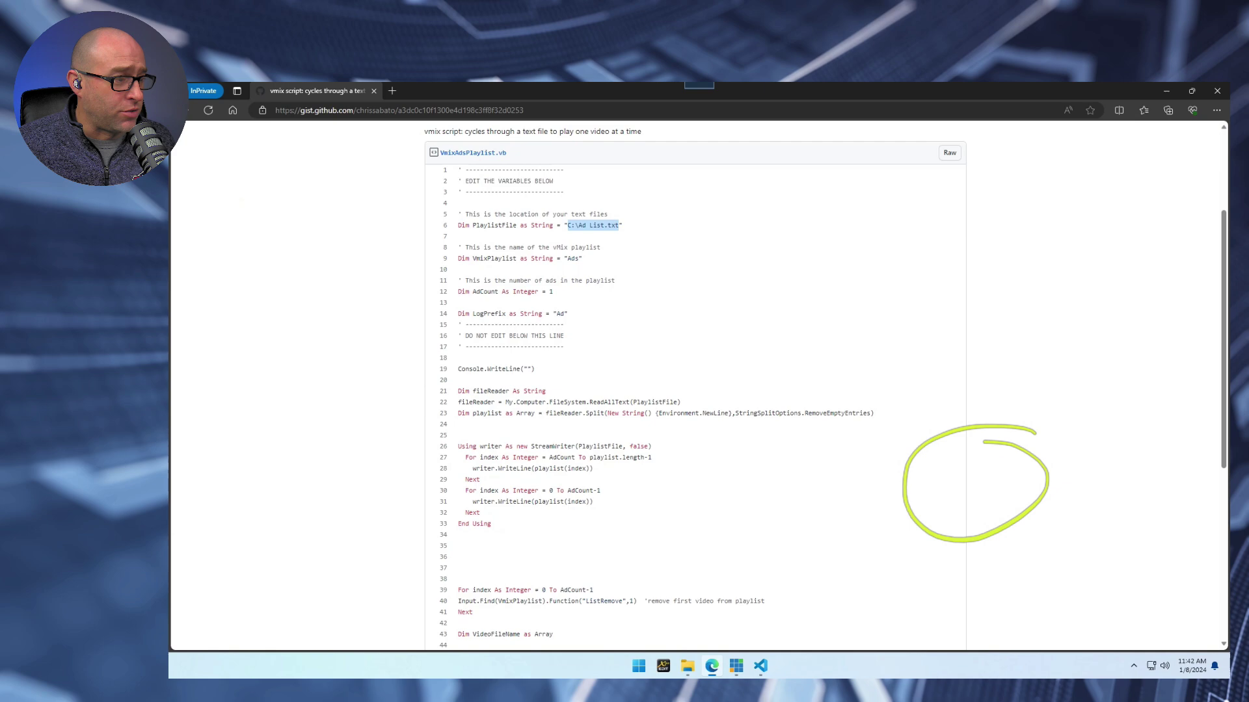
scroll(696, 384, up, 3)
scroll(696, 384, down, 6)
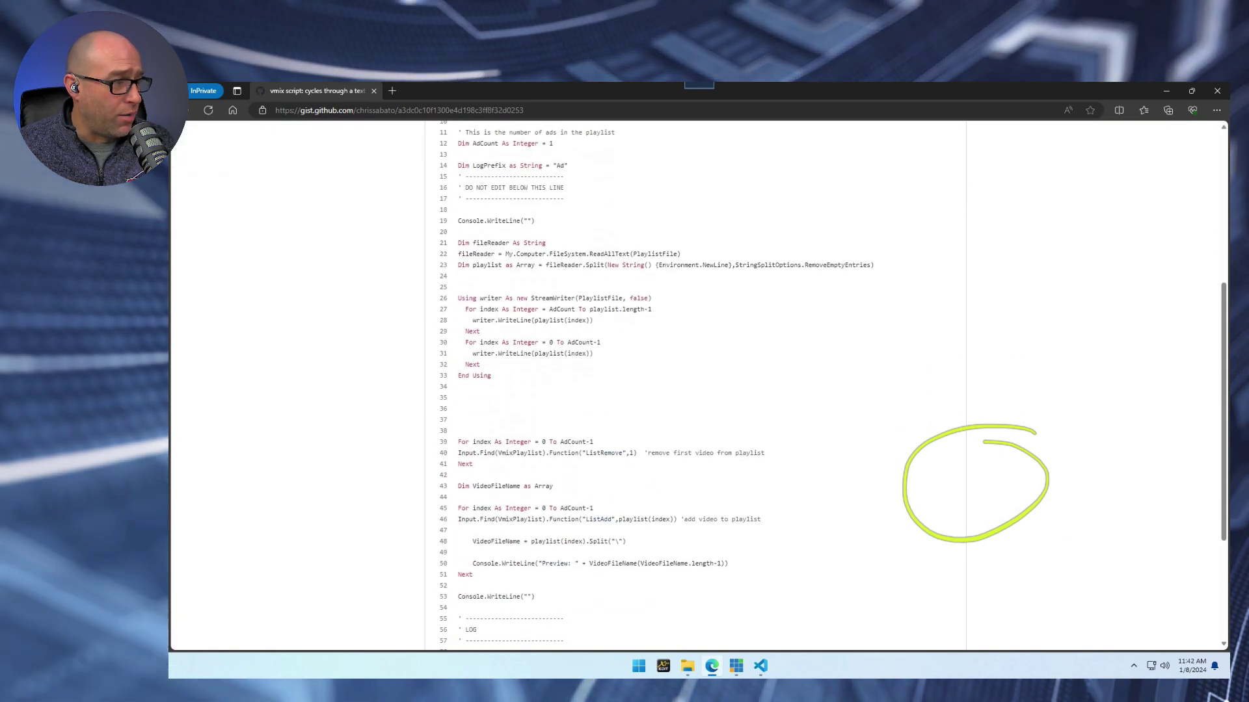
scroll(695, 384, down, 1)
scroll(696, 384, down, 1)
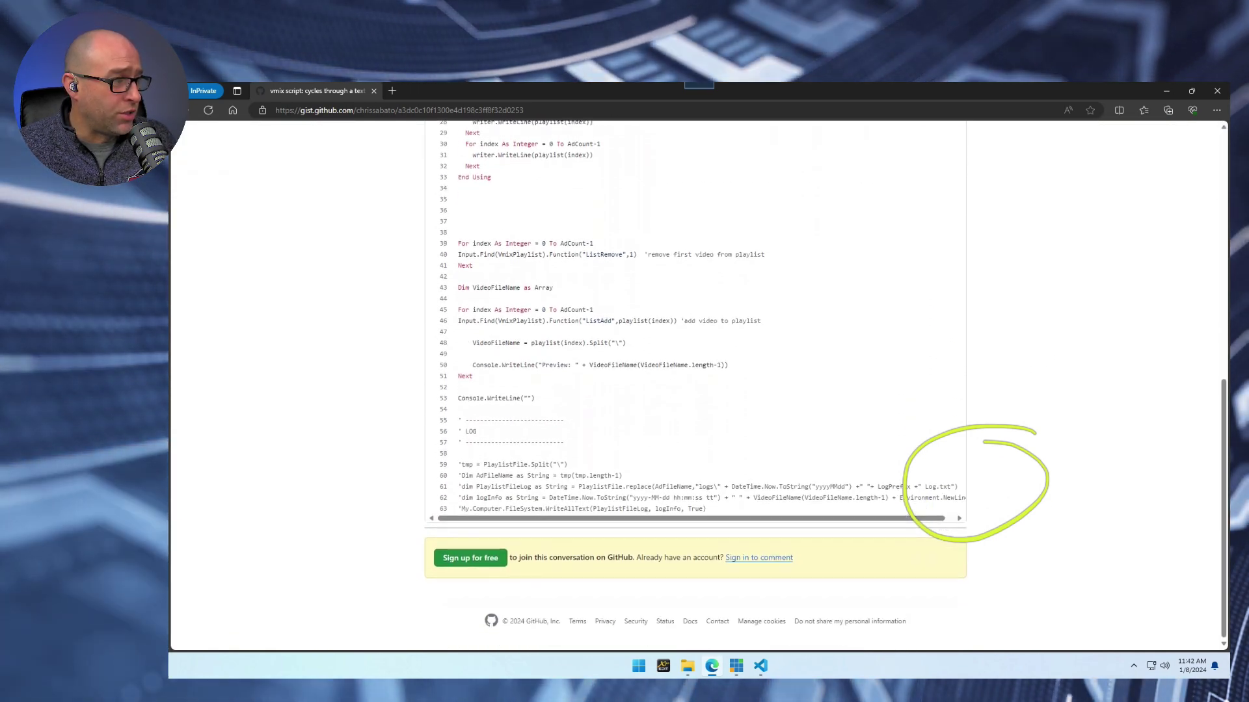
scroll(696, 383, up, 8)
scroll(696, 384, down, 3)
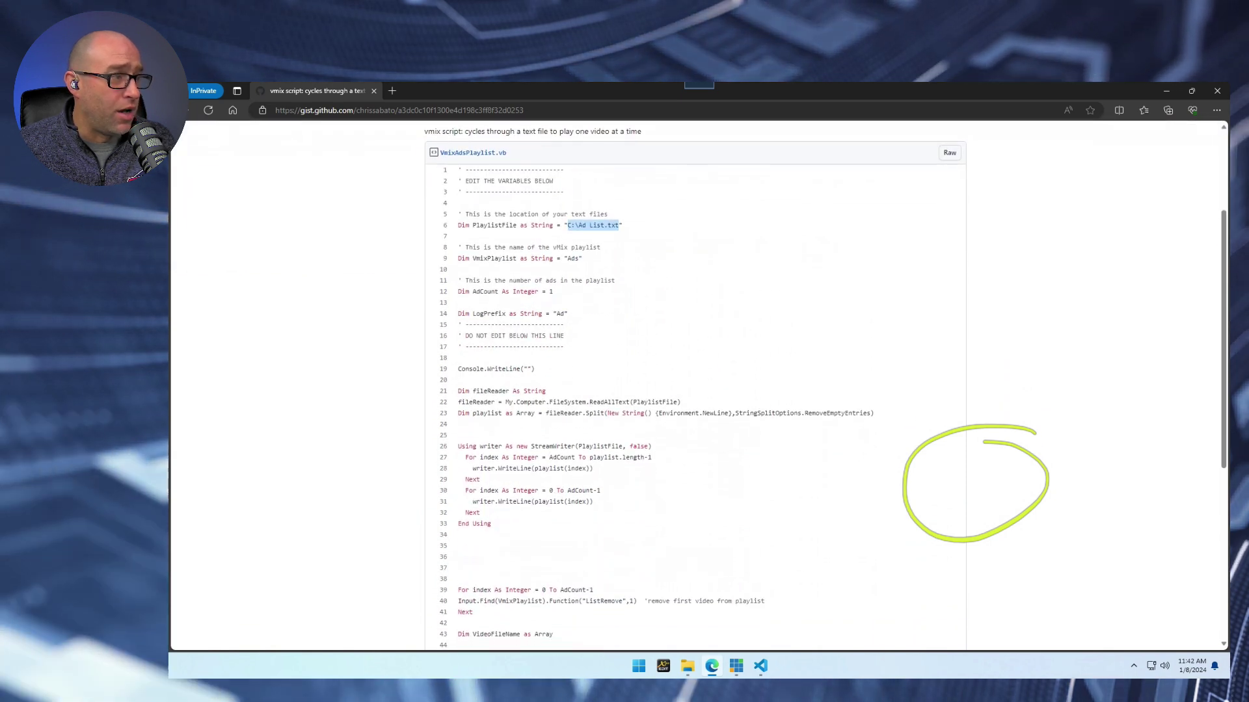
Step: Examine the script's PlaylistFile, VmixPlaylist and AdCount variables and the commented-out LOG lines at its end
click(619, 226)
drag(568, 226, 622, 226)
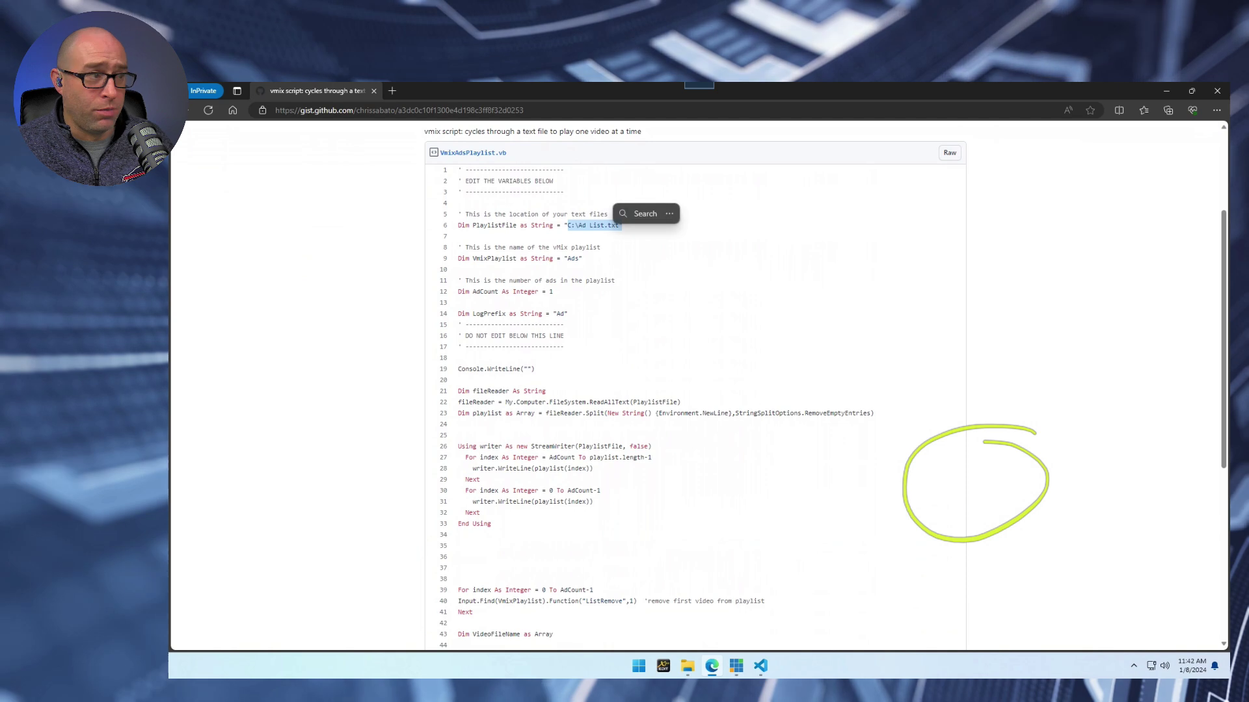
drag(568, 259, 578, 259)
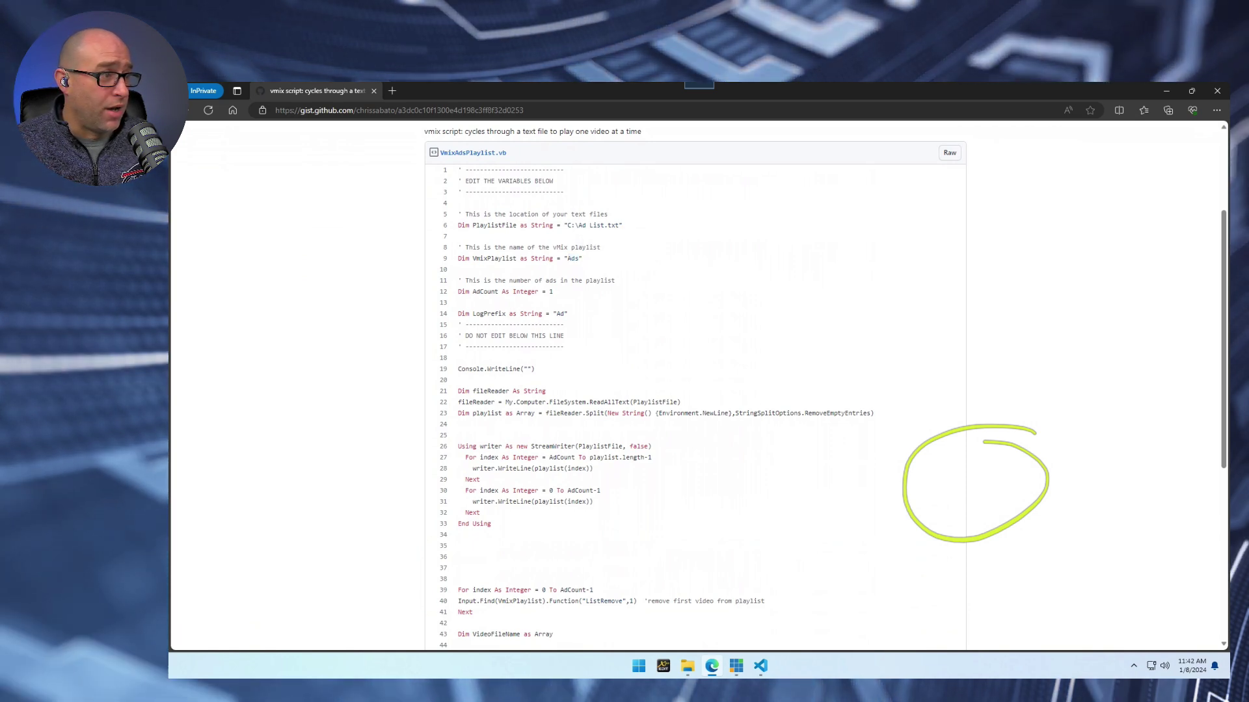
drag(546, 292, 549, 292)
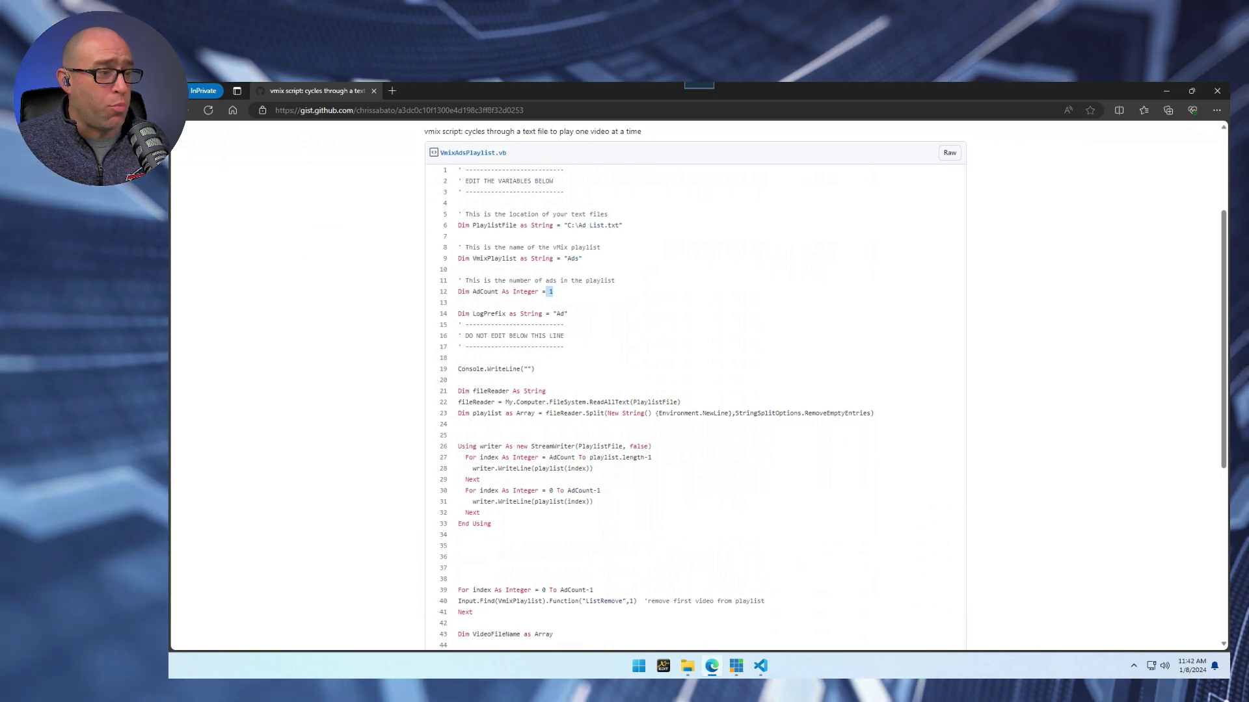
scroll(694, 384, down, 5)
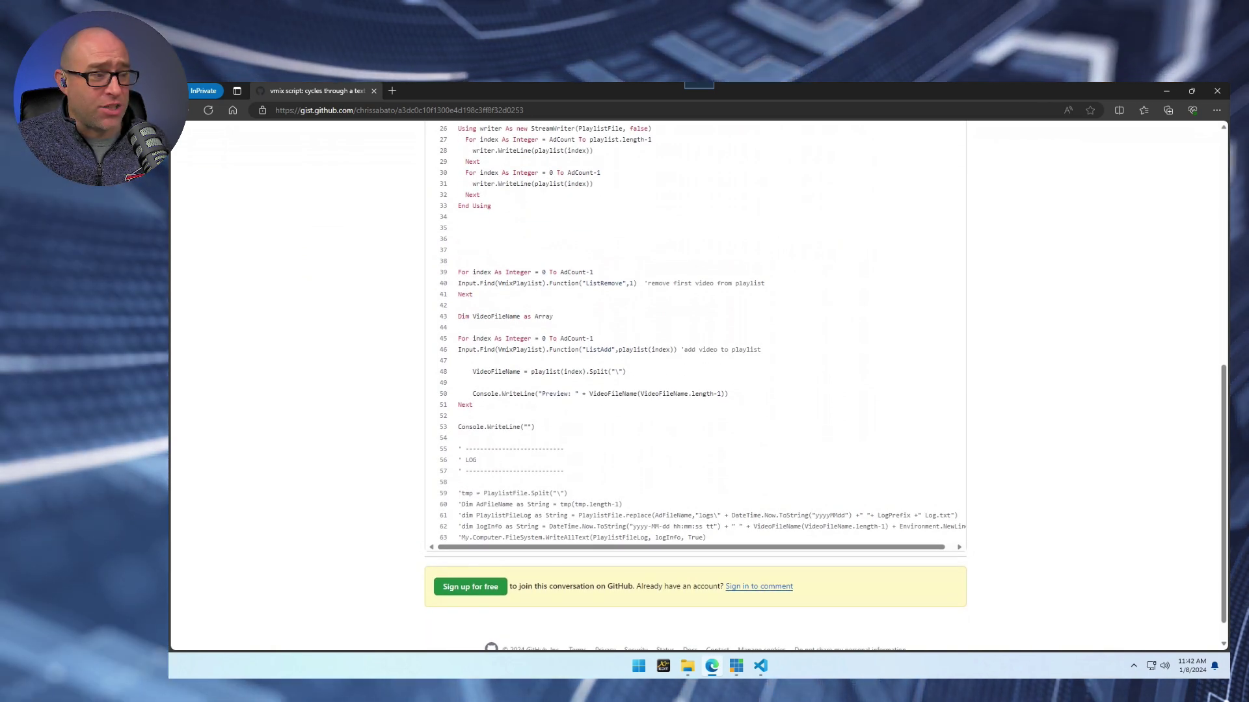
drag(524, 493, 708, 537)
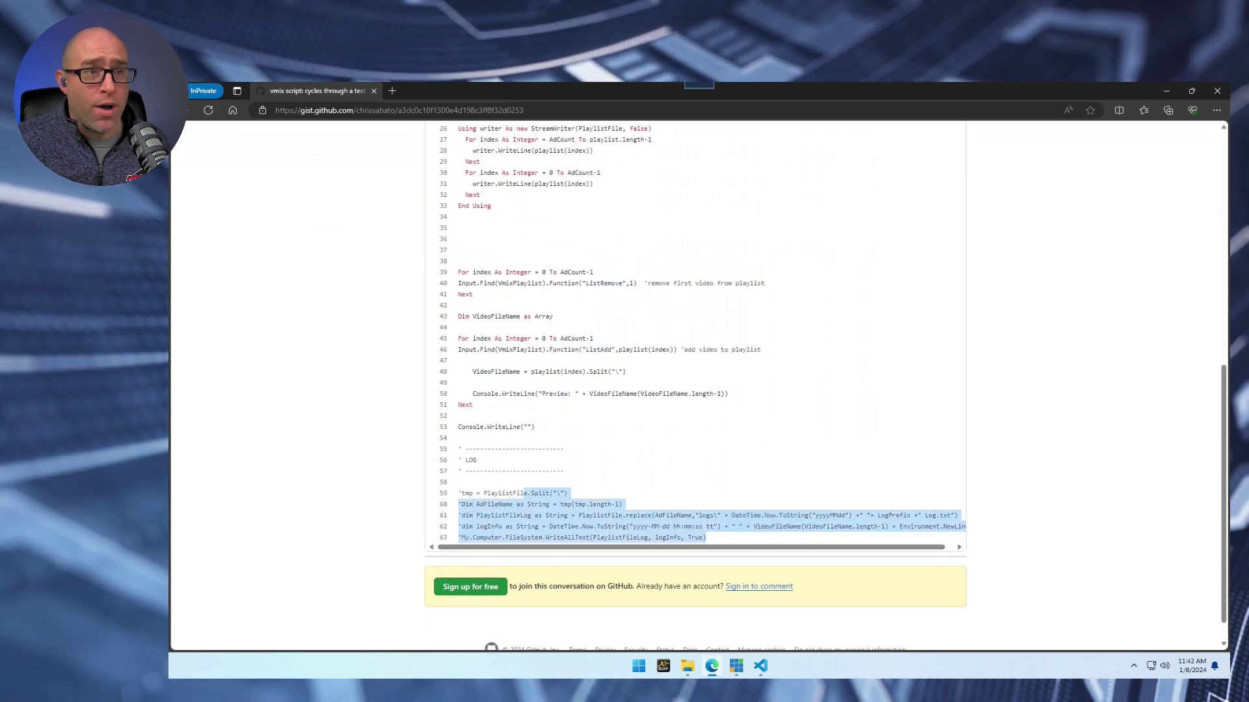
Step: Switch to File Explorer and open 20240108 BKB Log.txt from the logs folder inside Spots
click(687, 666)
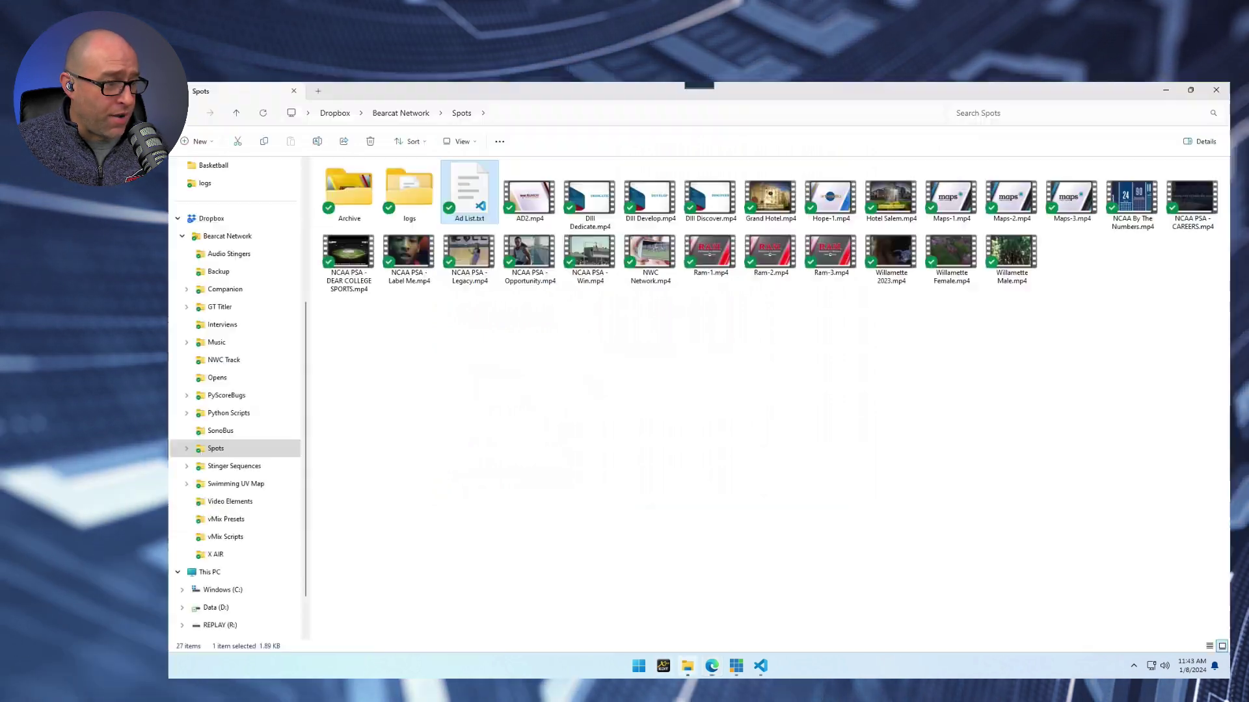
double_click(409, 193)
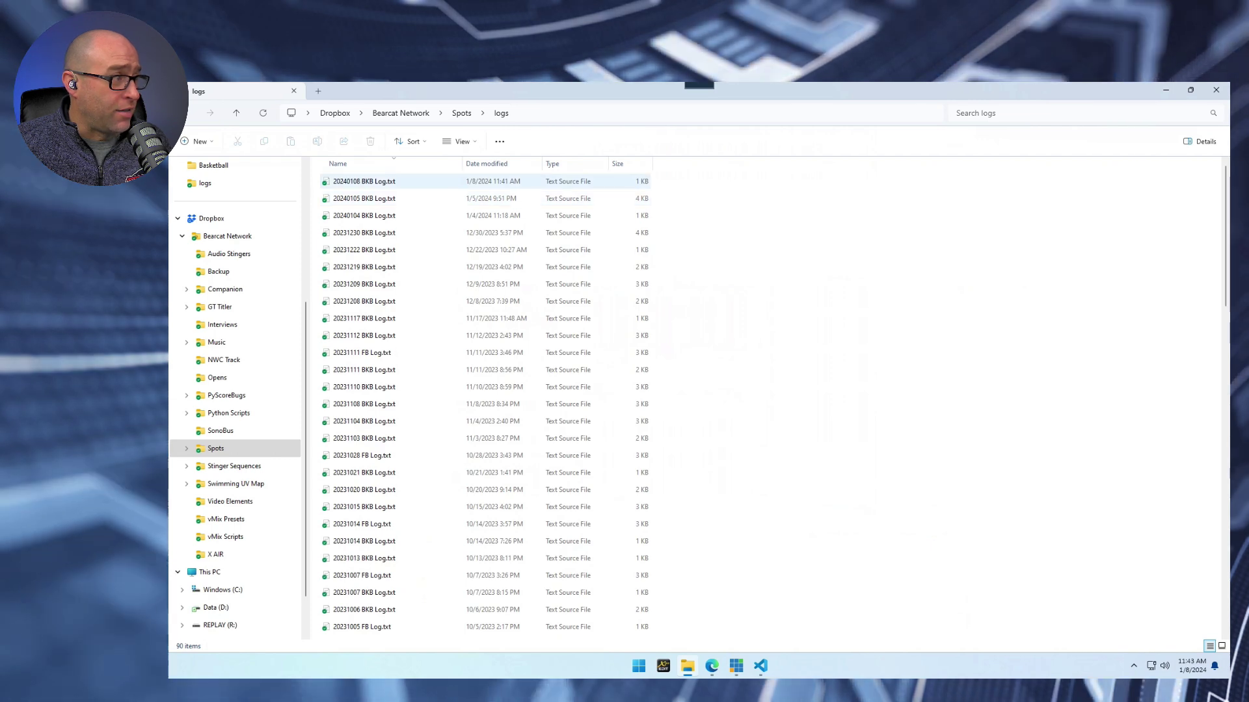
click(390, 182)
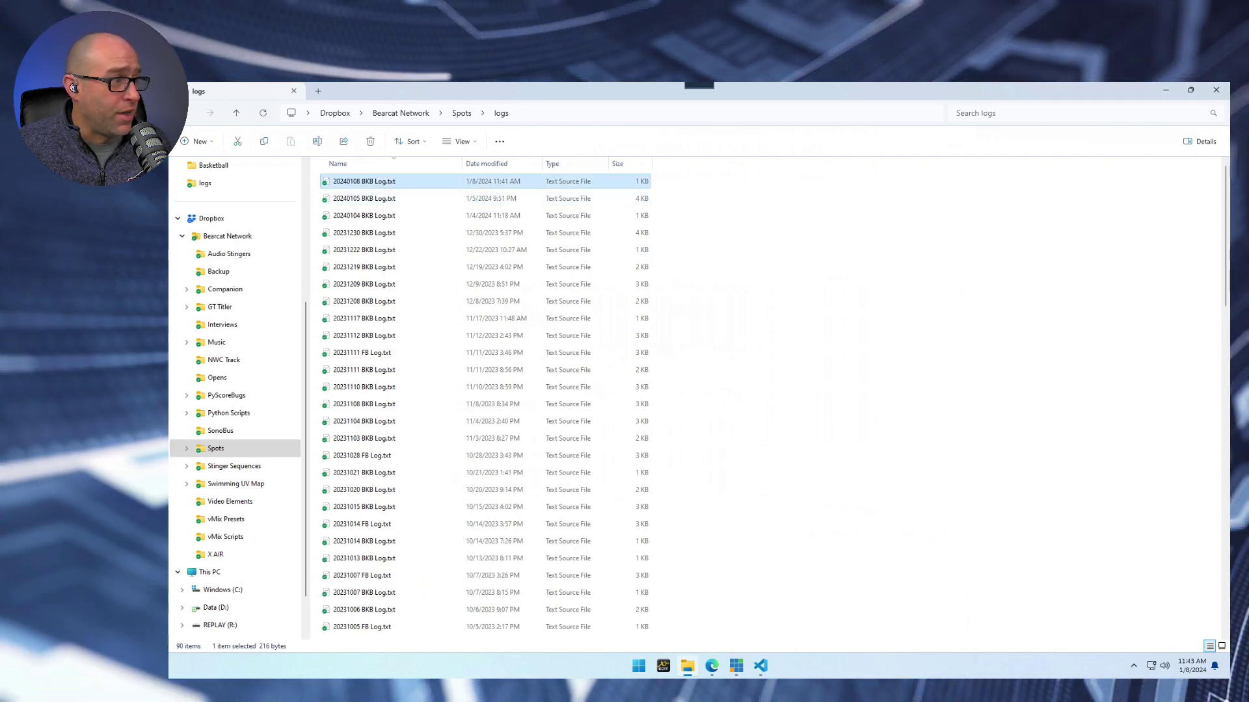
key(Return)
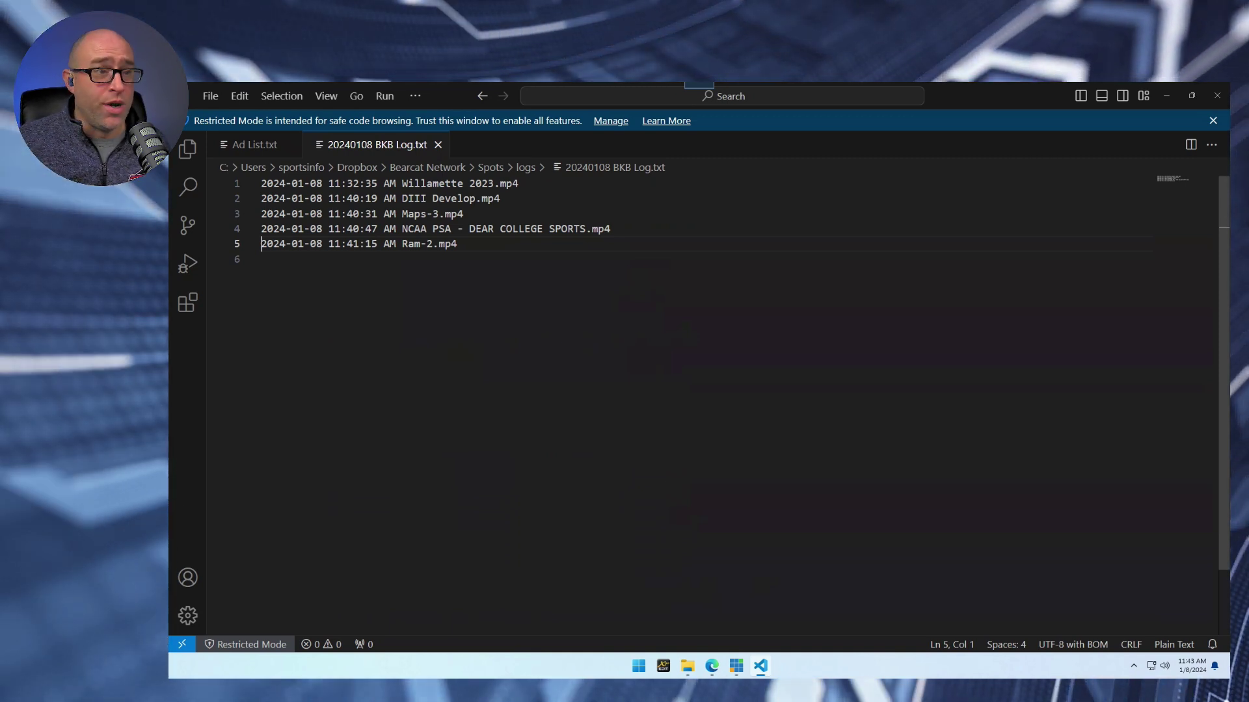
Step: Return to the logs folder in File Explorer and open 20240105 BKB Log.txt
click(687, 666)
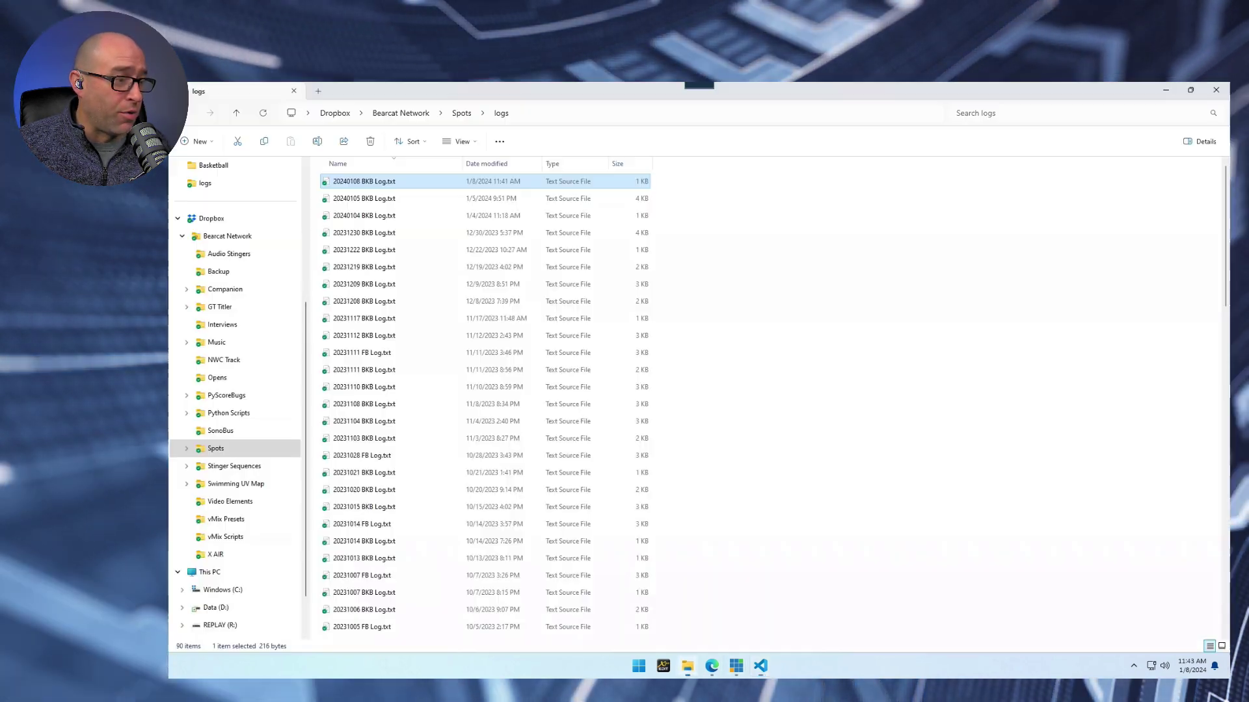
double_click(377, 199)
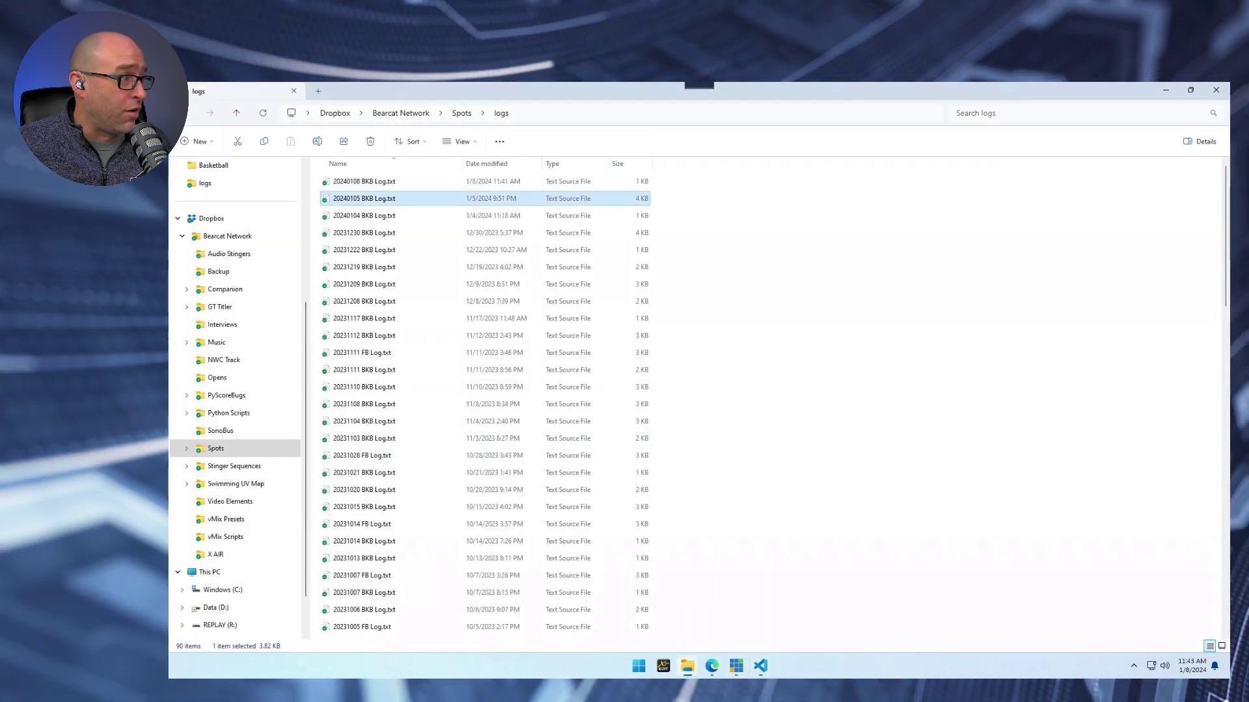
Step: Open the 20240105 BKB Log.txt file from the logs folder and look through its timestamped ad entries
key(F2)
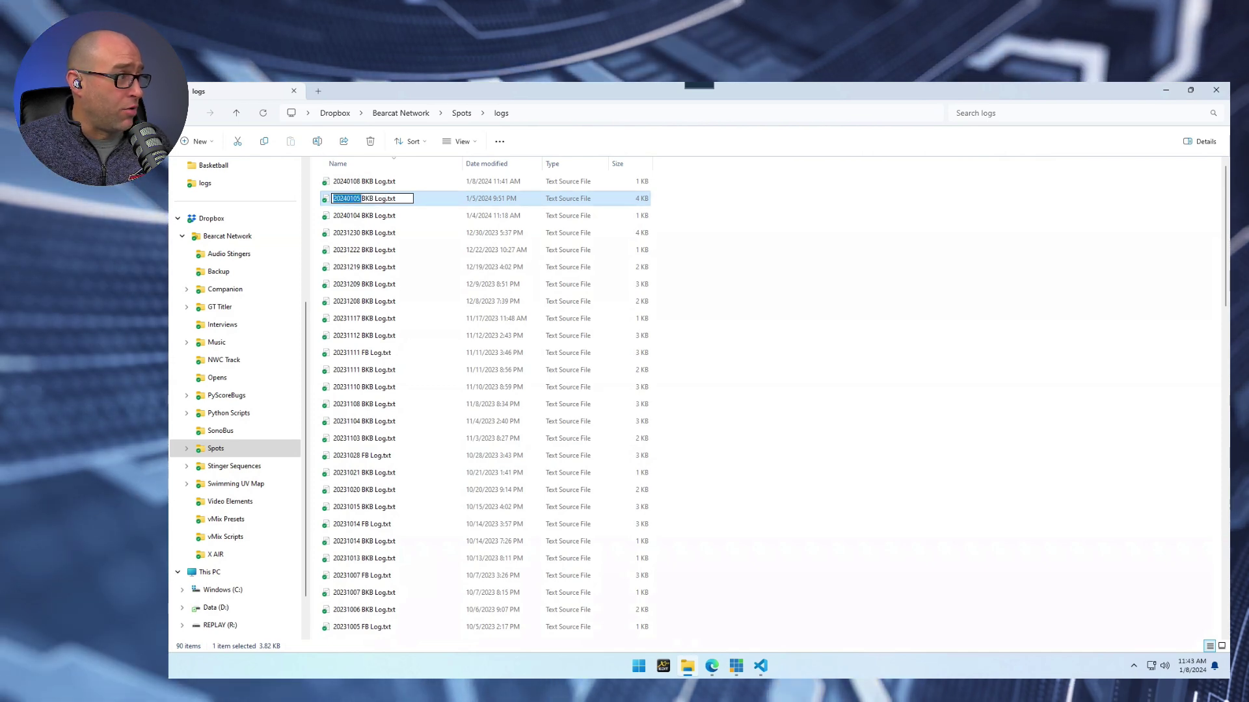
key(Escape)
key(Return)
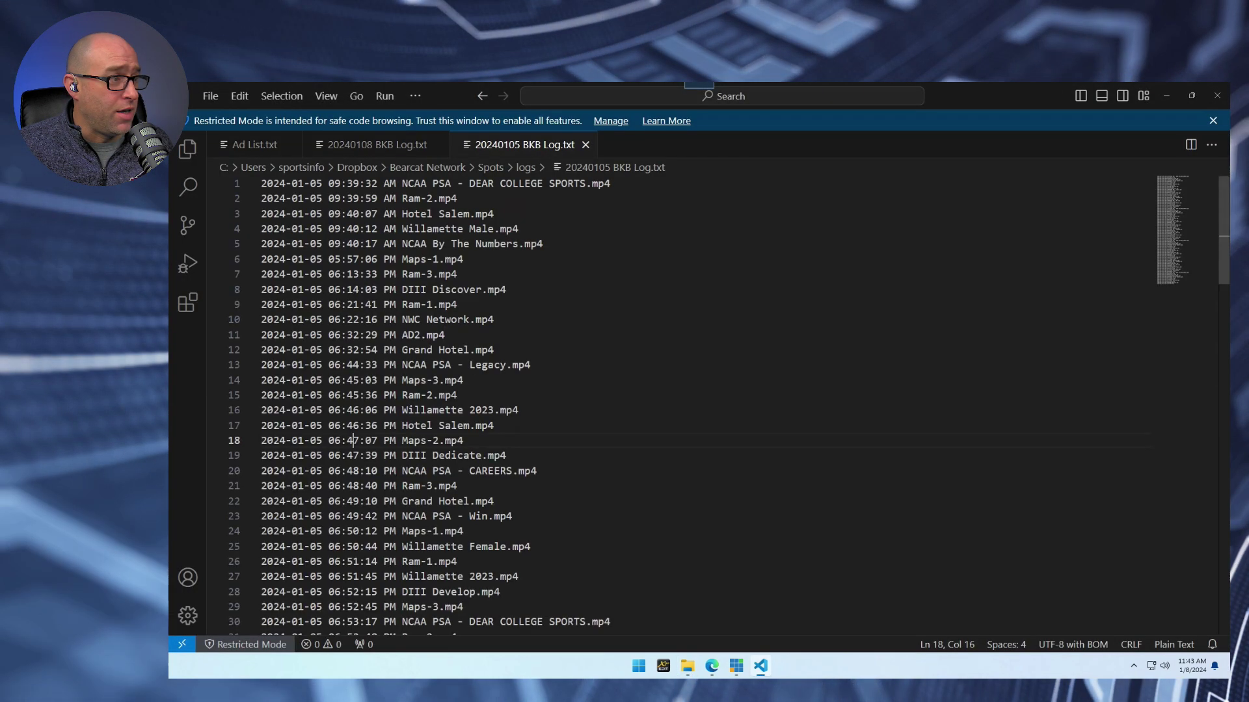
scroll(680, 406, down, 20)
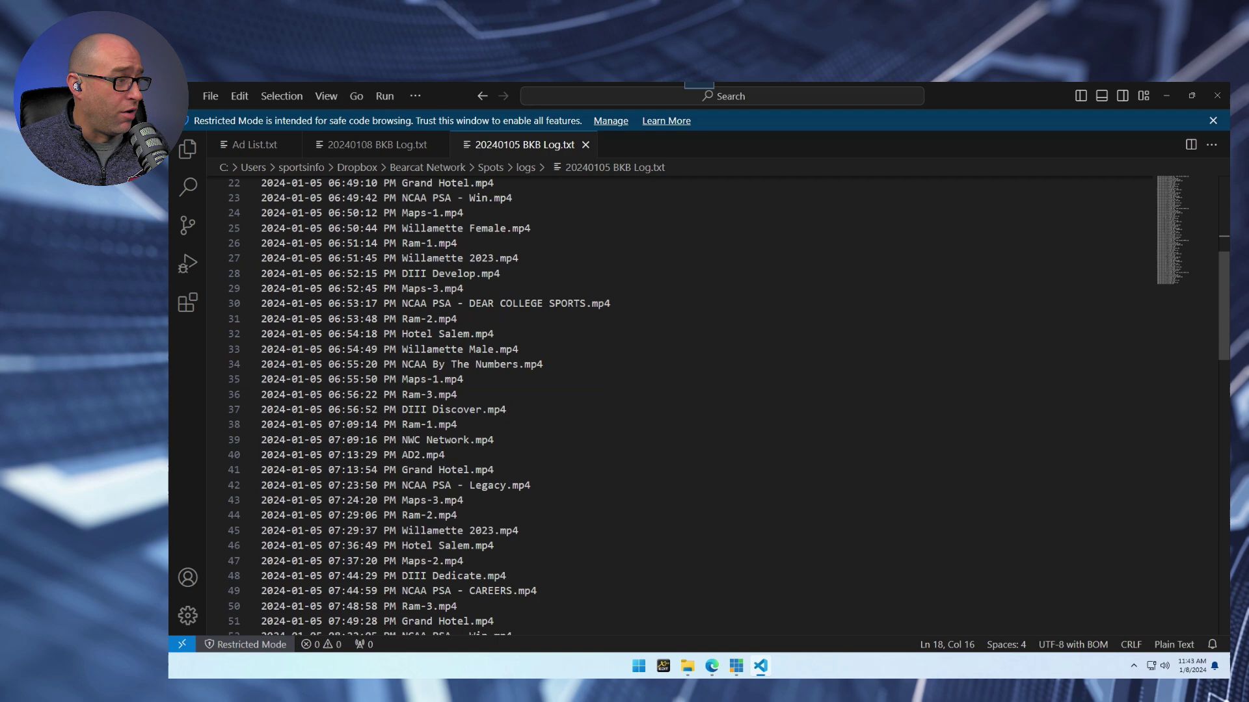
scroll(679, 407, up, 20)
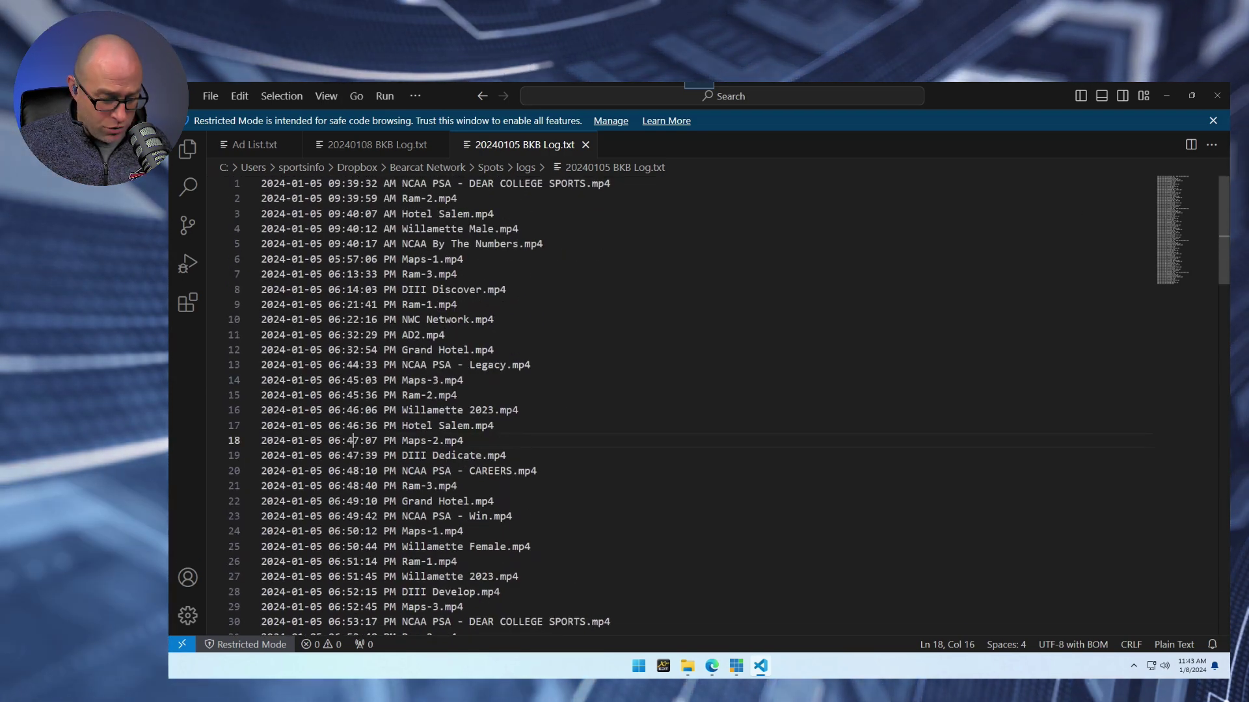
Step: Search the log for "Grand", look through the matches, and highlight the play time of the first Grand Hotel.mp4 entry
key(ctrl+f)
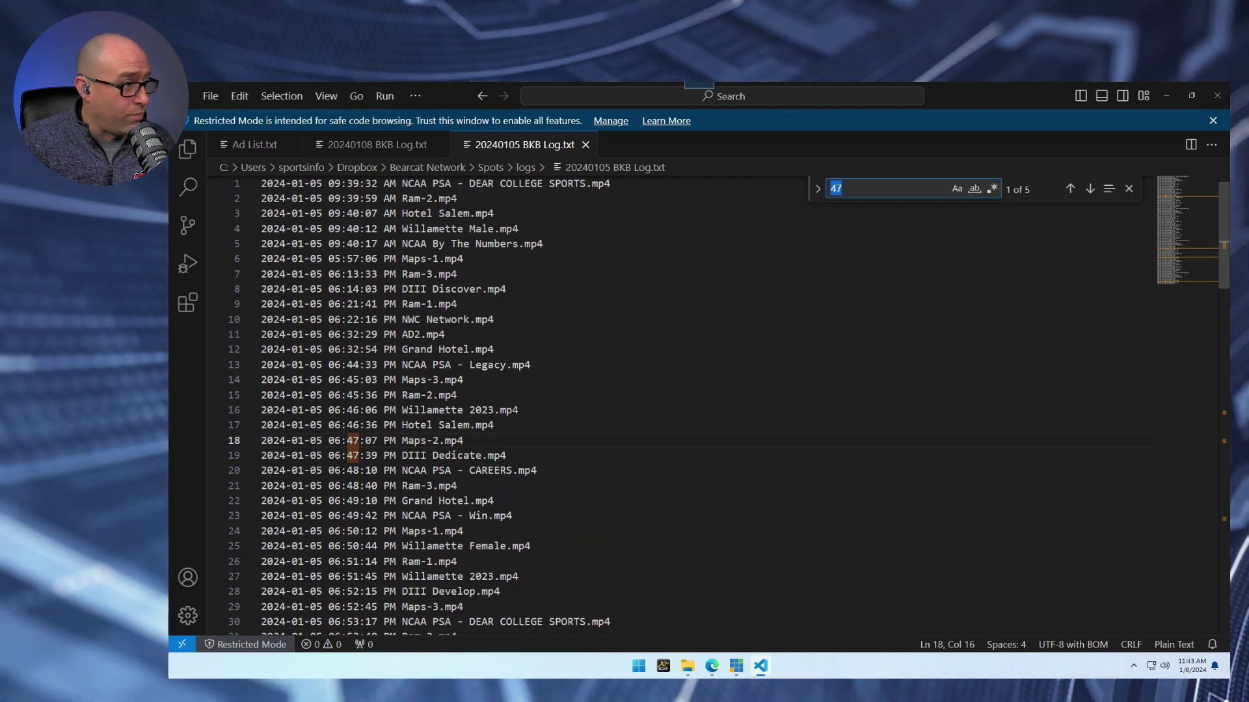
text(Grand)
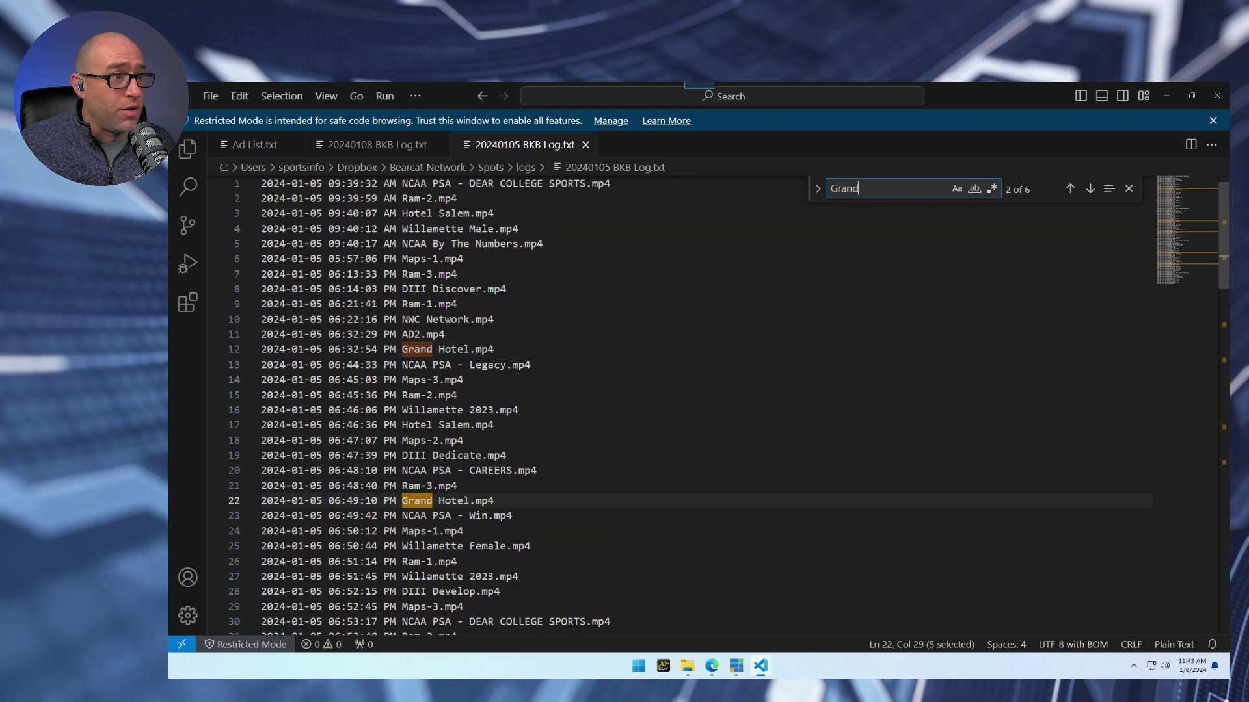
scroll(676, 403, down, 15)
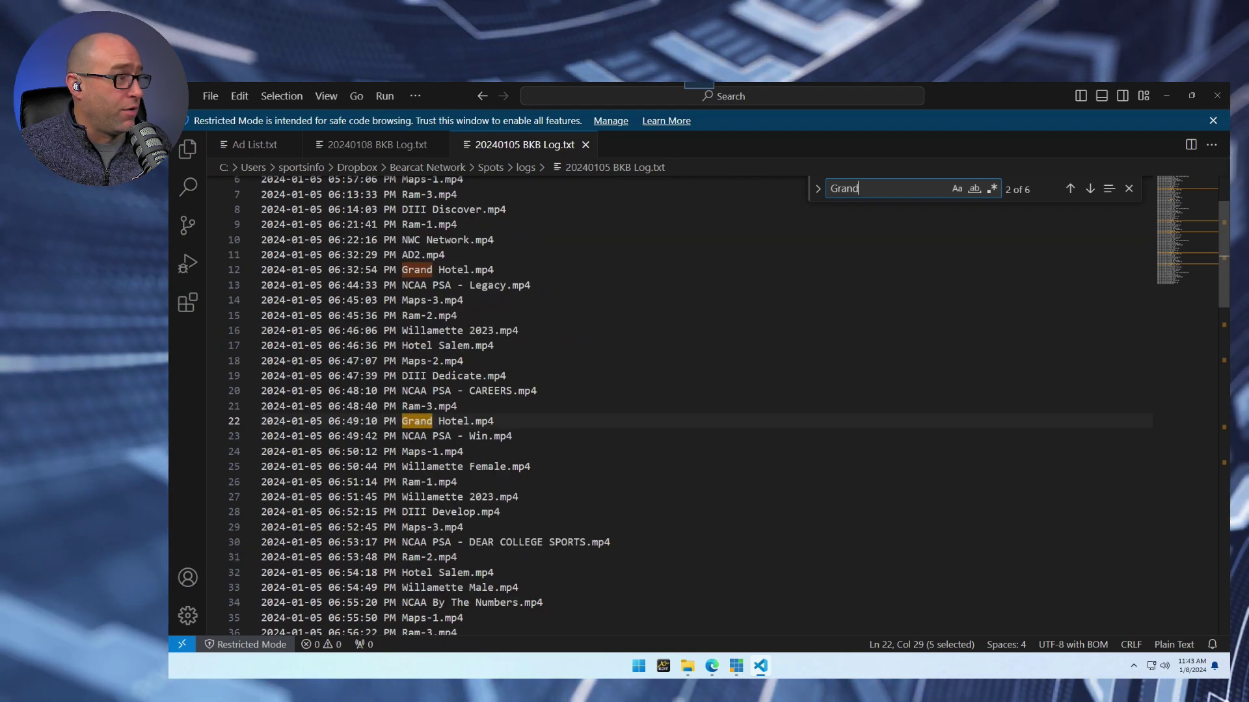
scroll(676, 403, down, 8)
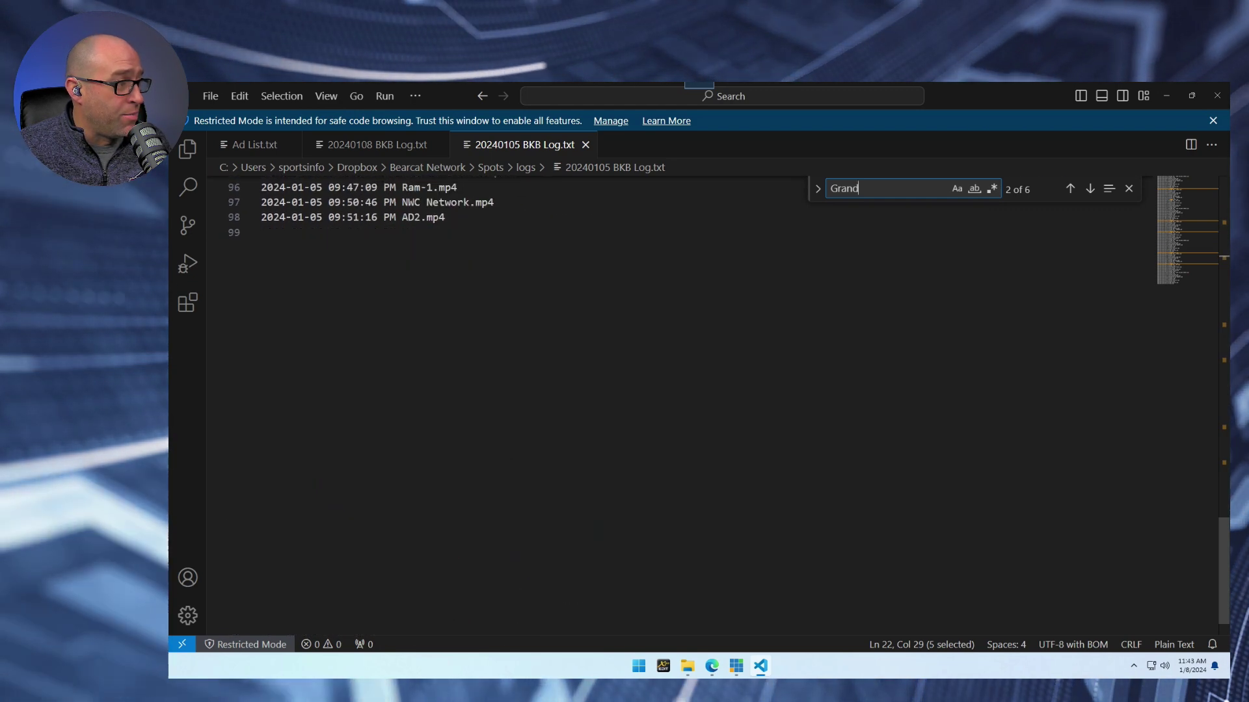
scroll(677, 403, up, 20)
scroll(677, 403, up, 6)
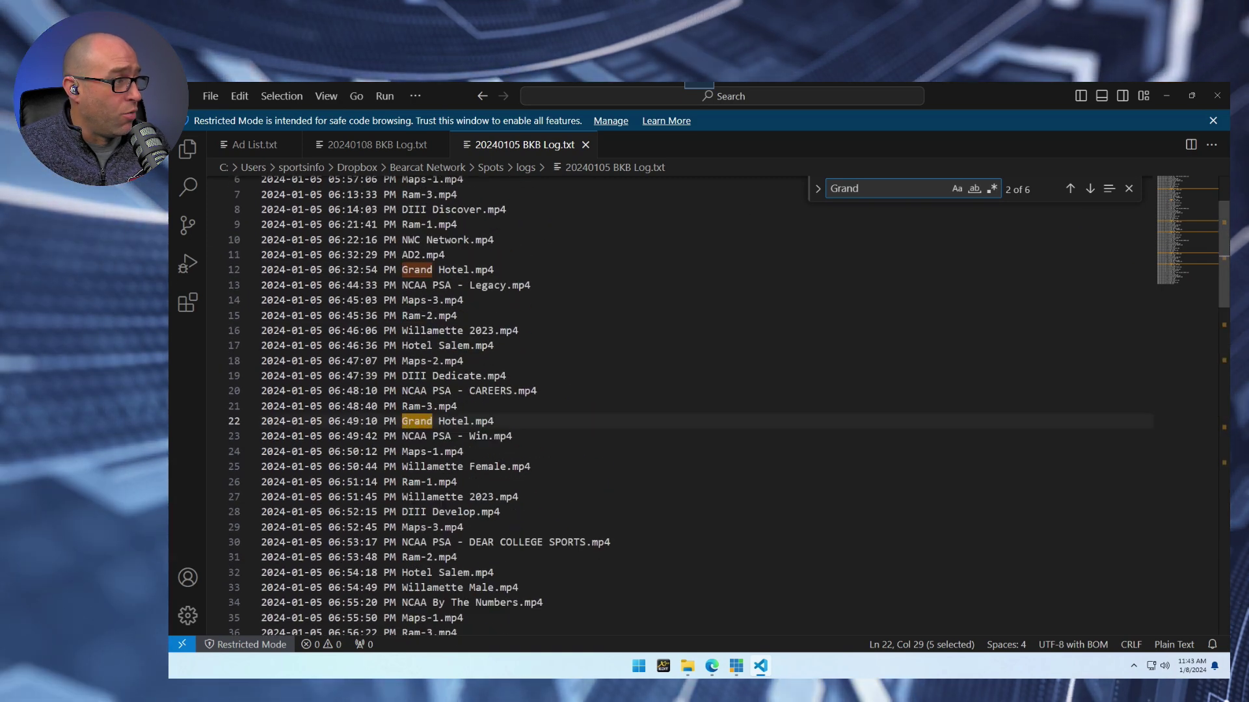
drag(329, 350, 384, 349)
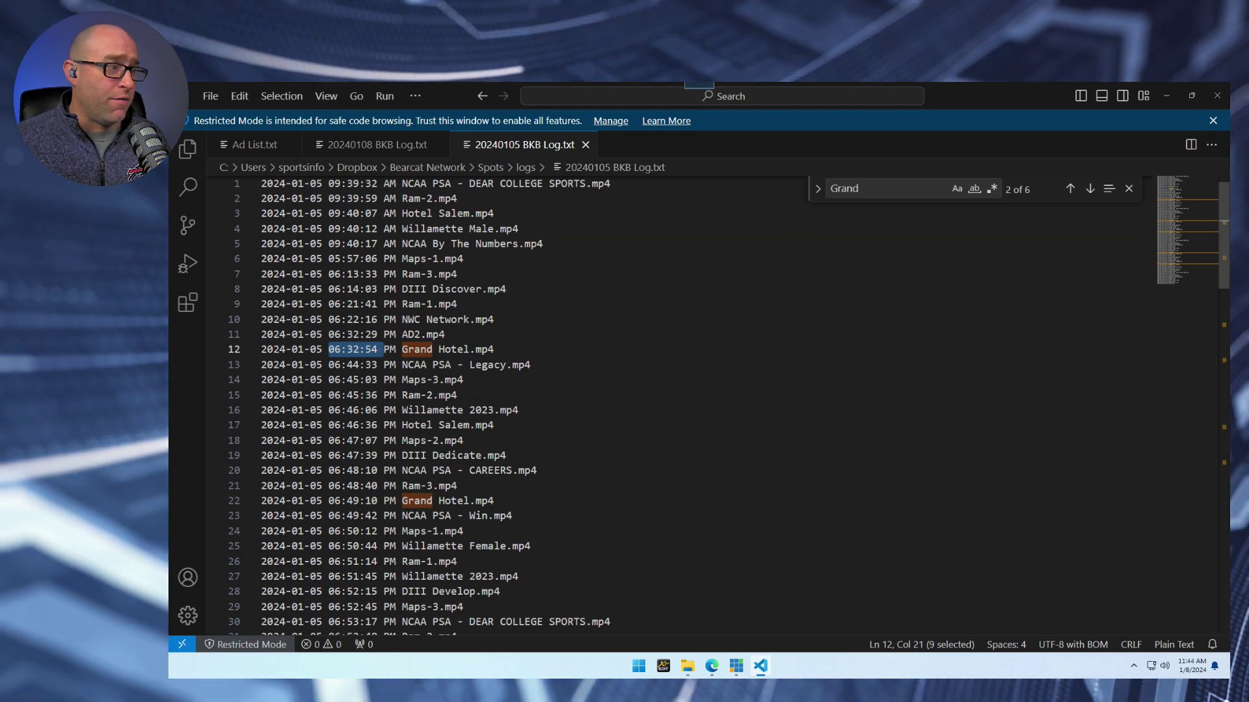
click(446, 335)
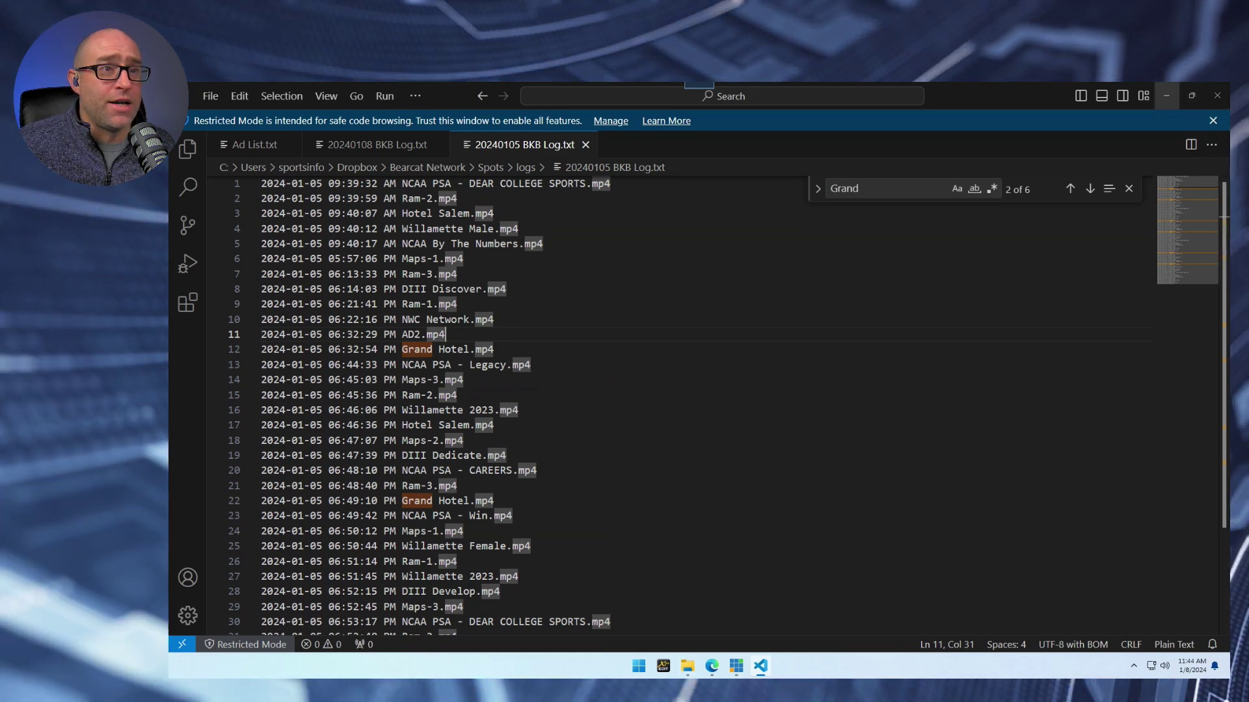
Step: Minimize the log's editor window and switch to vMix with the Basketball.vmix preset
click(1166, 96)
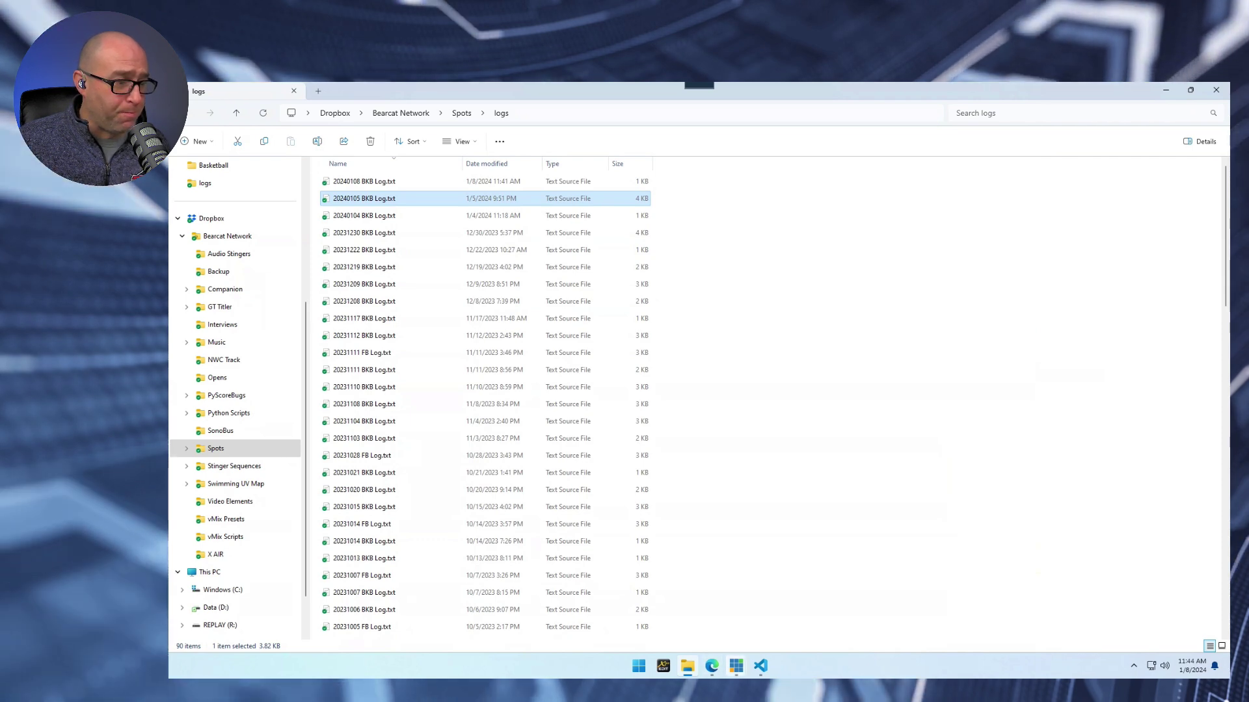
click(736, 666)
click(660, 611)
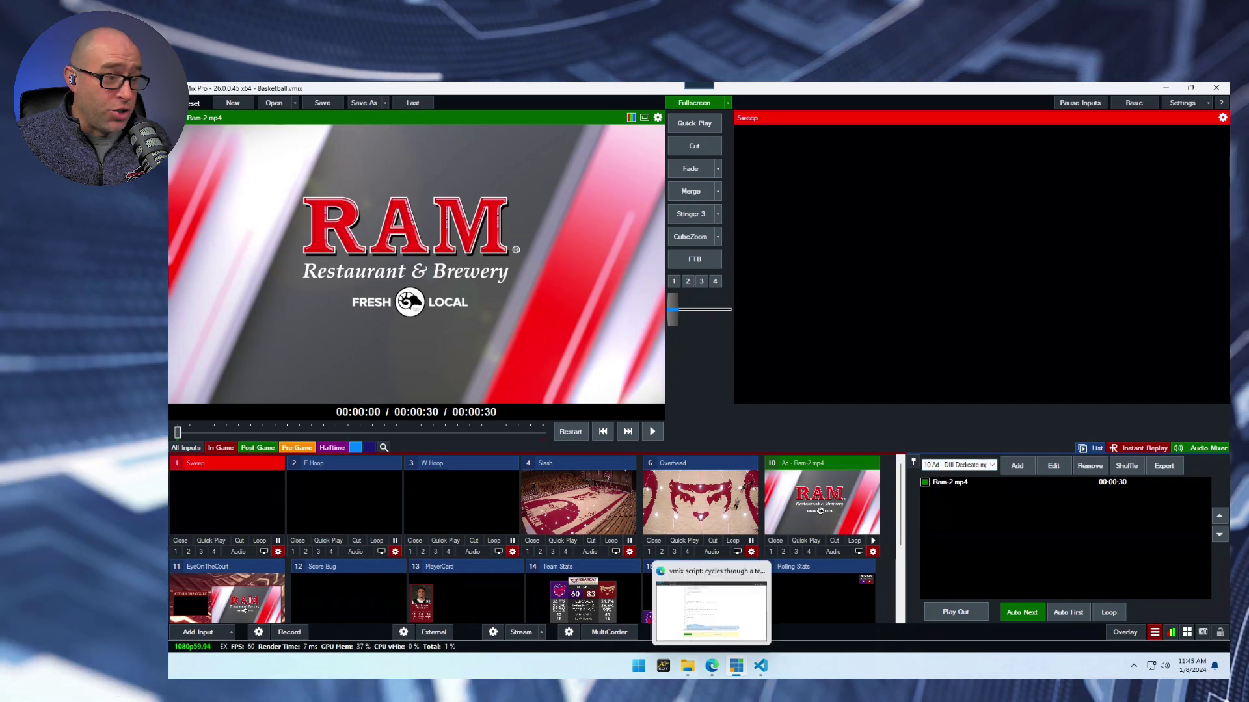
Step: Switch to the browser and review the VmixAdsPlaylist.vb gist again, from the editable variables to the LOG section
click(712, 666)
scroll(695, 423, up, 8)
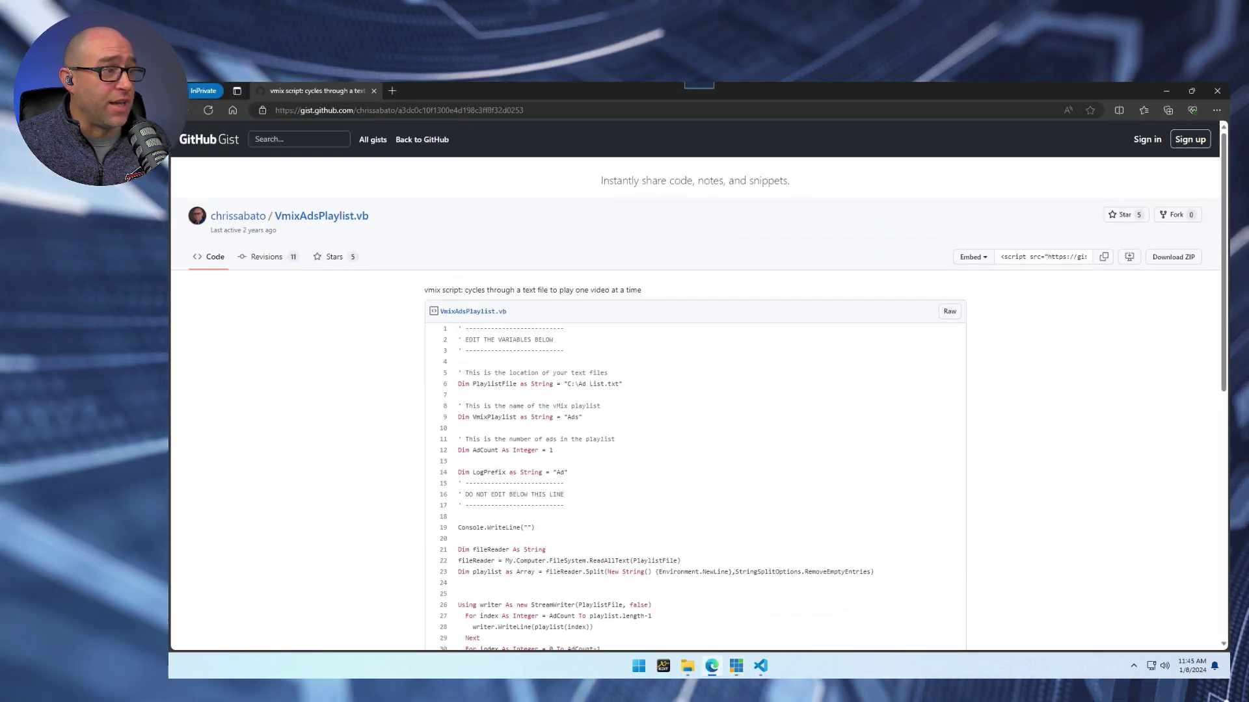
scroll(694, 390, down, 10)
scroll(694, 390, up, 5)
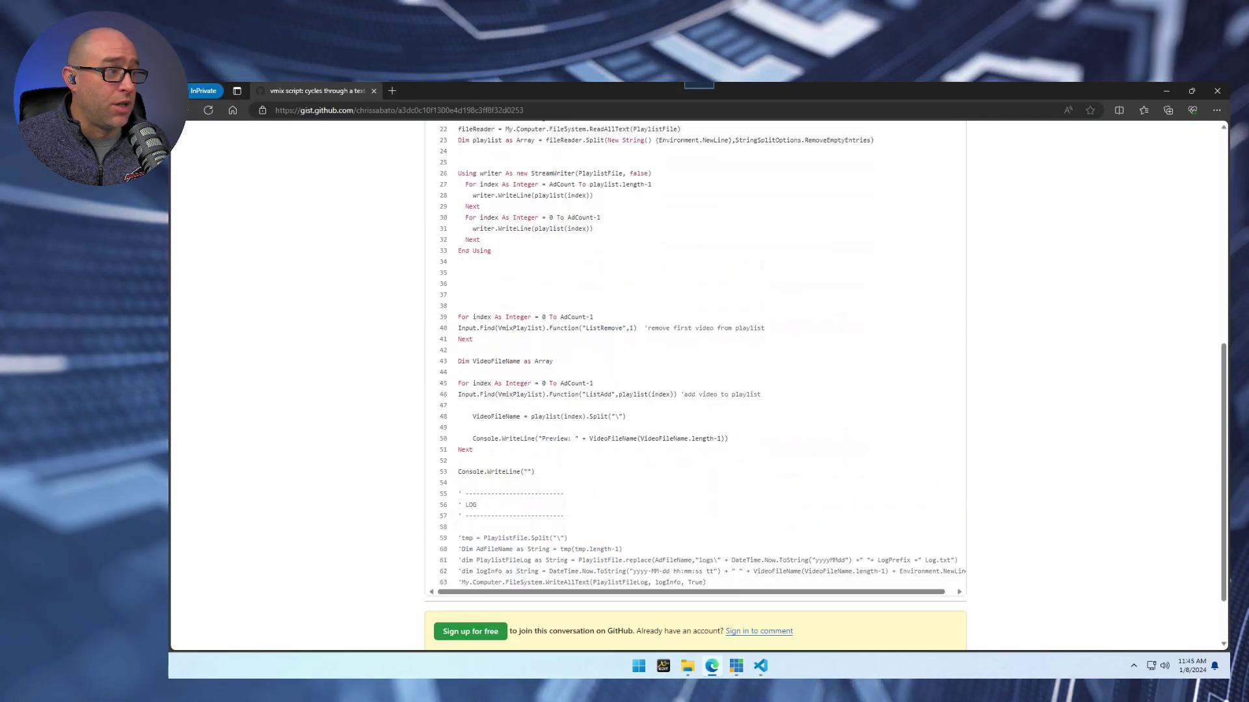